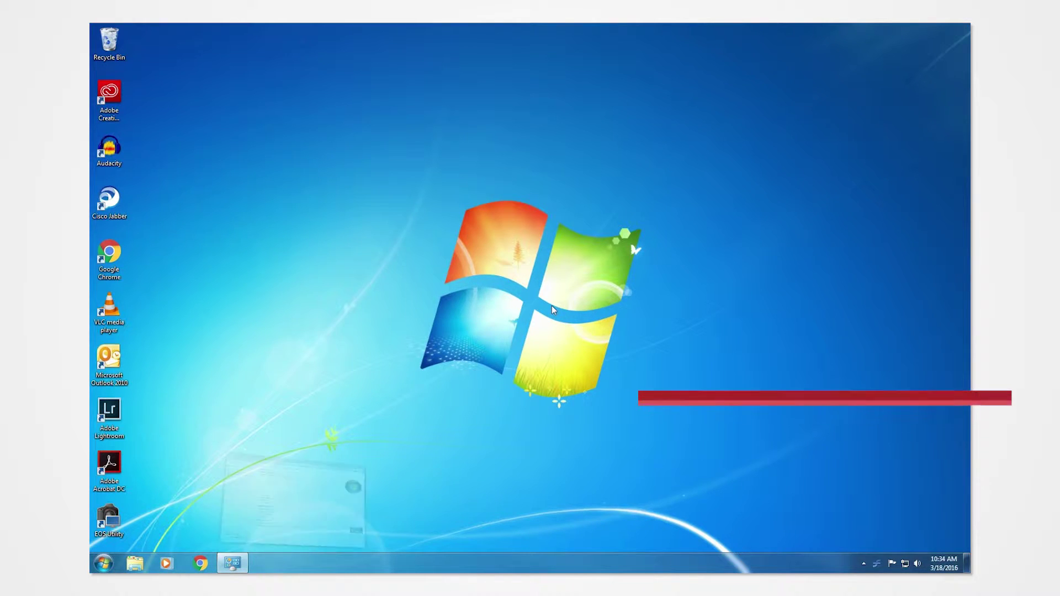
Confirm the system is Windows 7 Enterprise 64-bit, then close the System window.
{"action": "key", "text": "super+Pause"}
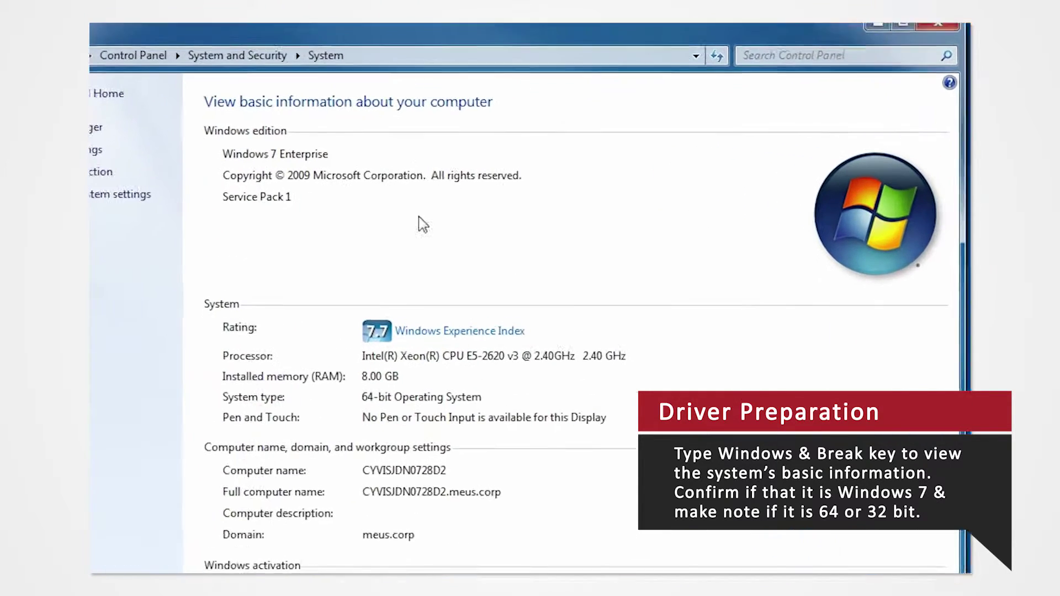
{"action": "left_click", "coordinate": [385, 160]}
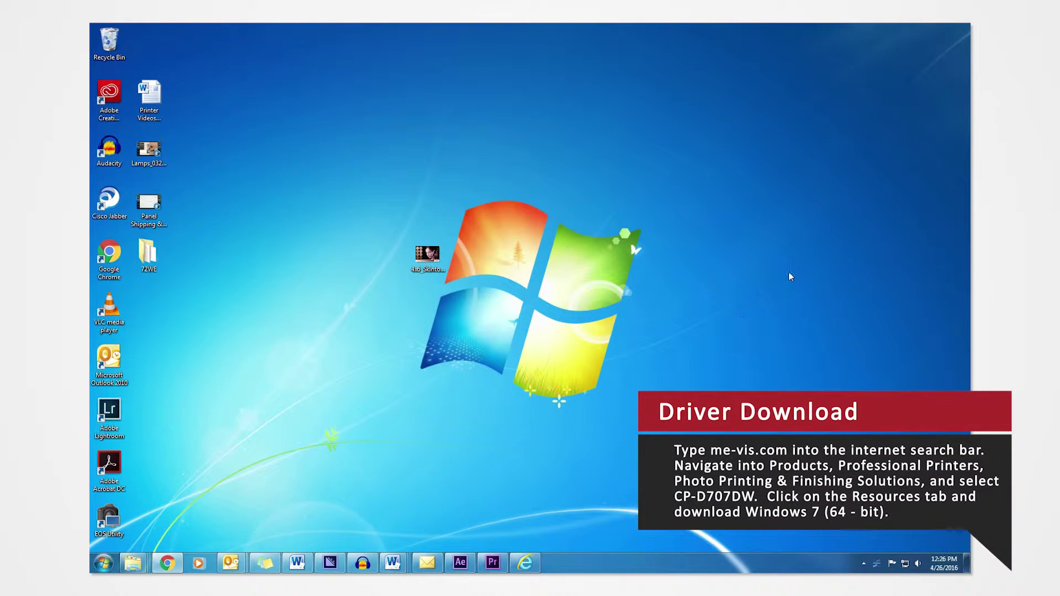
Load the me-vis.com website in Internet Explorer.
{"action": "left_click", "coordinate": [525, 563]}
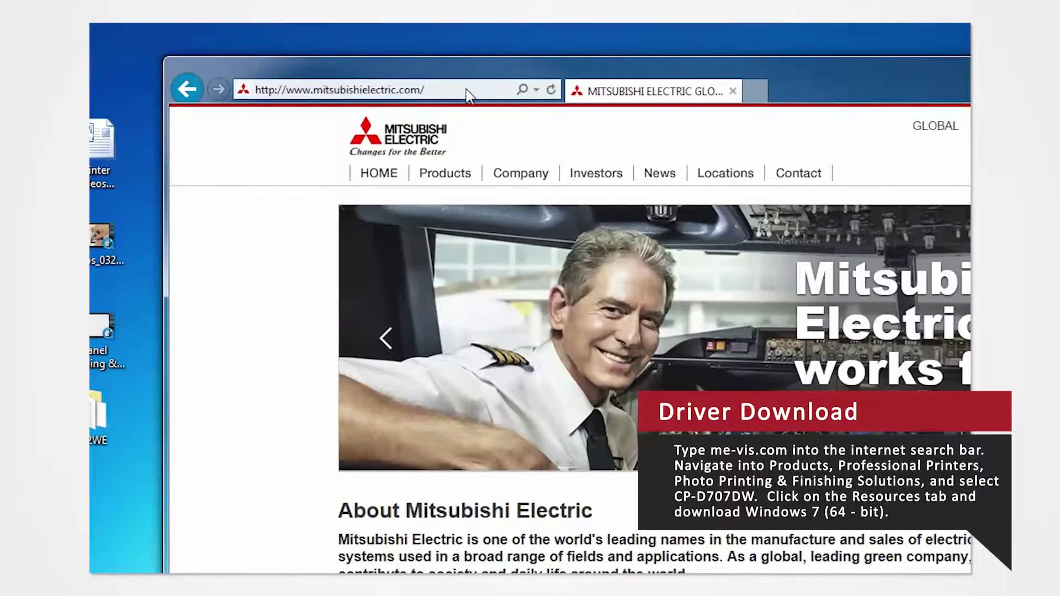
{"action": "left_click", "coordinate": [367, 62]}
{"action": "type", "text": "me-vis.com/"}
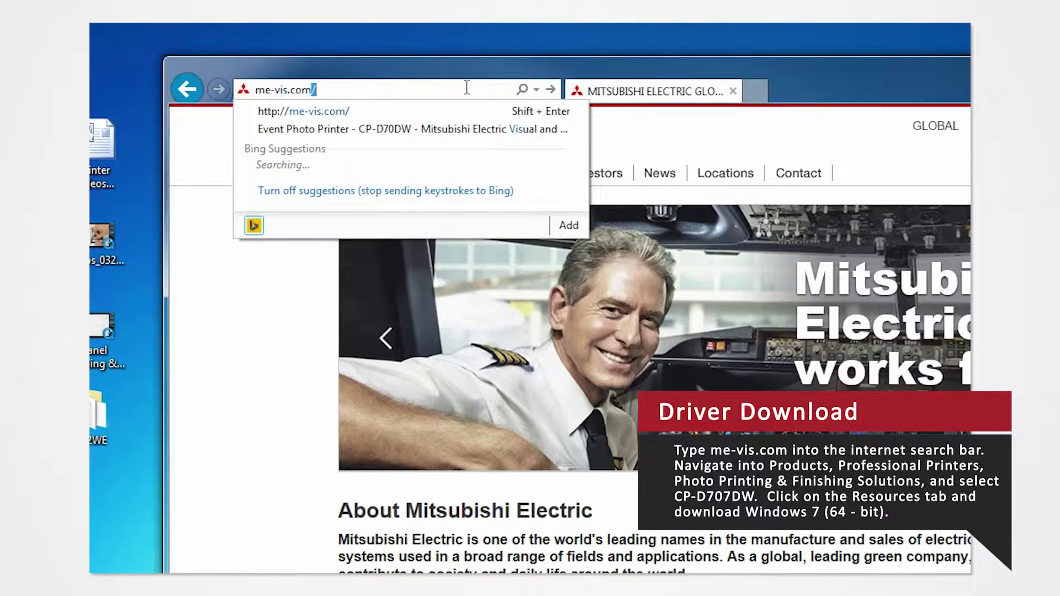
{"action": "key", "text": "Return"}
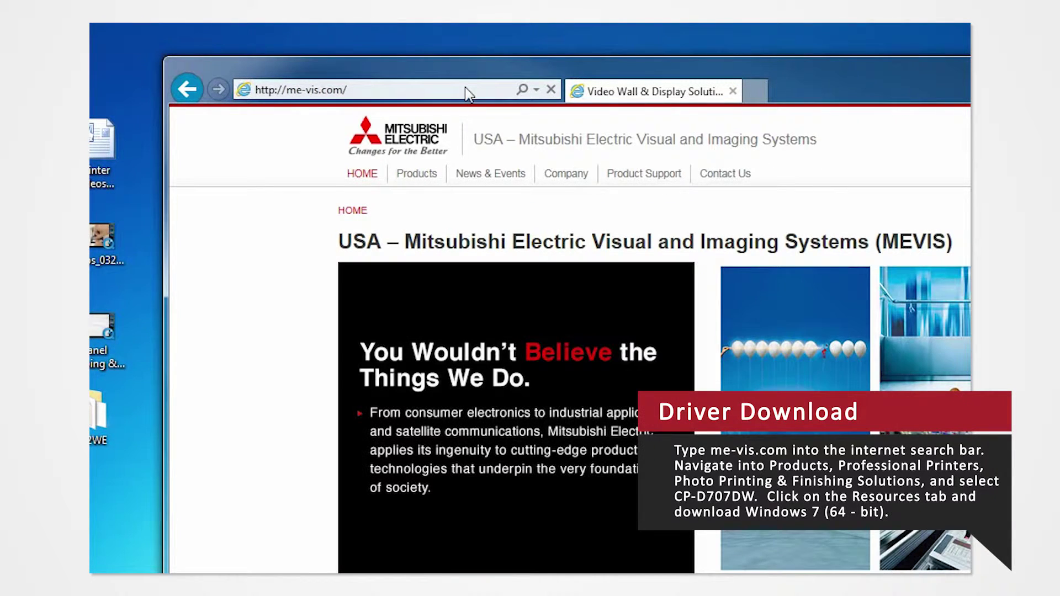
Go through Professional Printers and Photo Printing and Finishing Solutions to the CP-D707DW Resources downloads.
{"action": "mouse_move", "coordinate": [425, 177]}
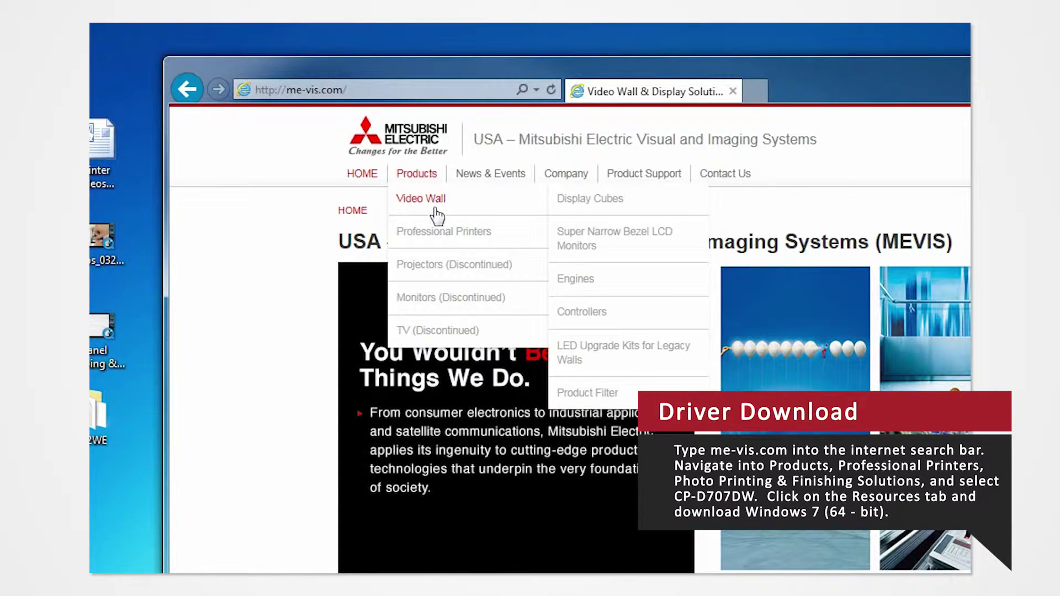
{"action": "left_click", "coordinate": [437, 234]}
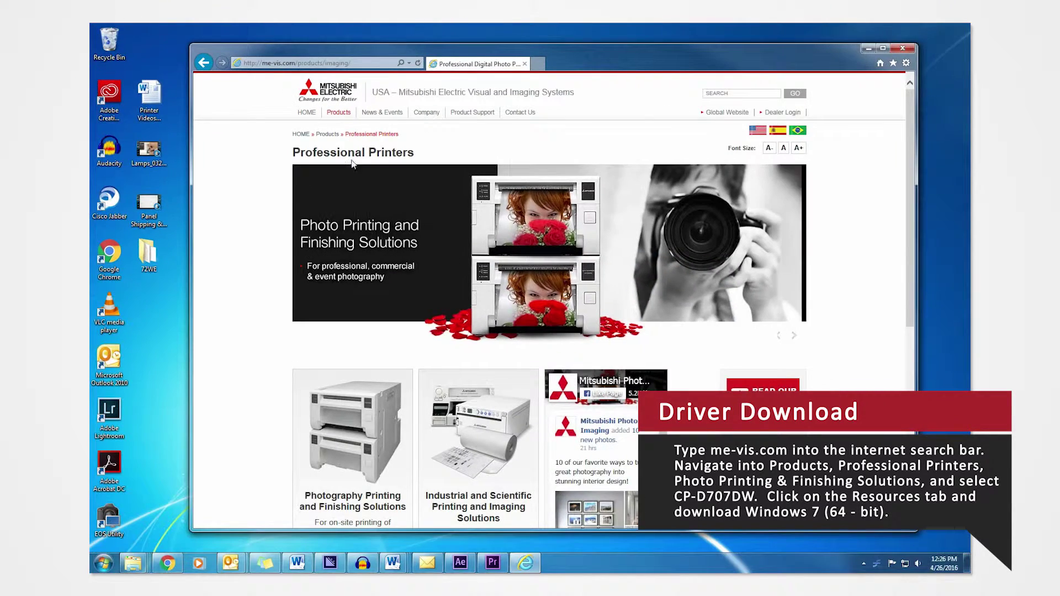
{"action": "left_click", "coordinate": [339, 438]}
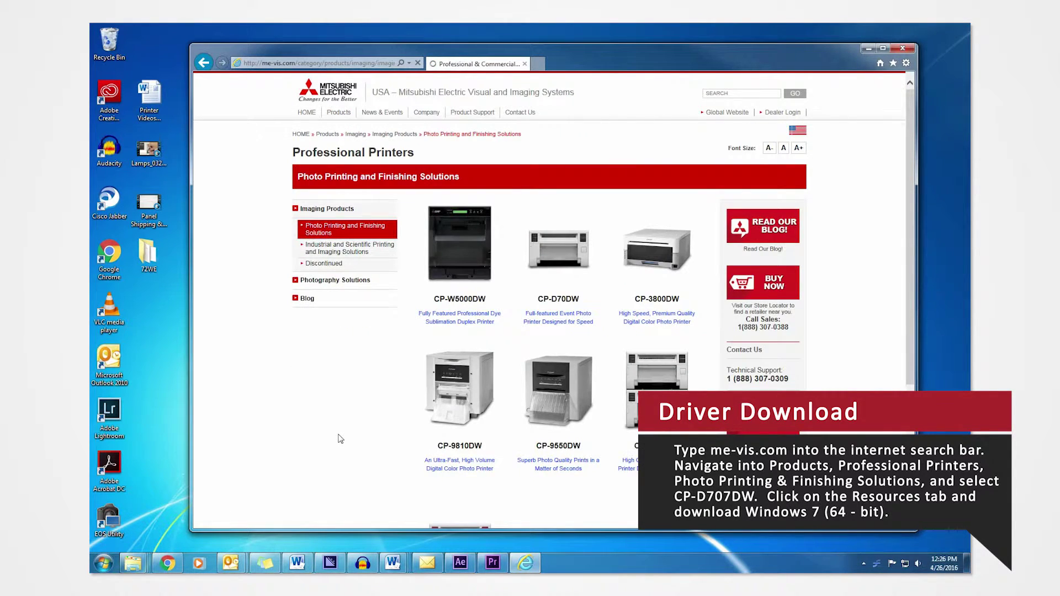
{"action": "scroll", "coordinate": [340, 438], "scroll_direction": "down", "scroll_amount": 1}
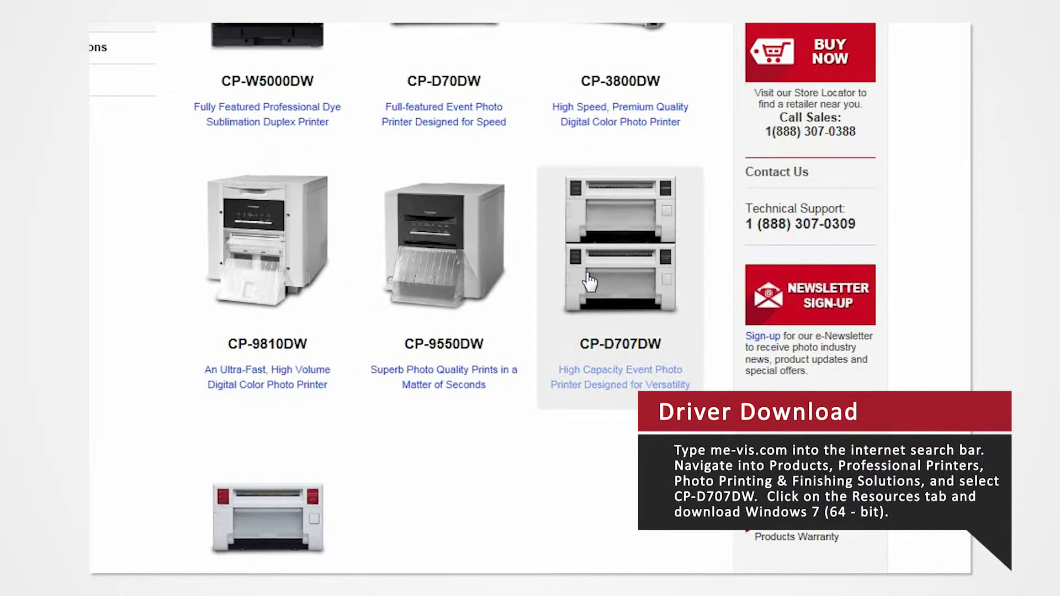
{"action": "left_click", "coordinate": [589, 281]}
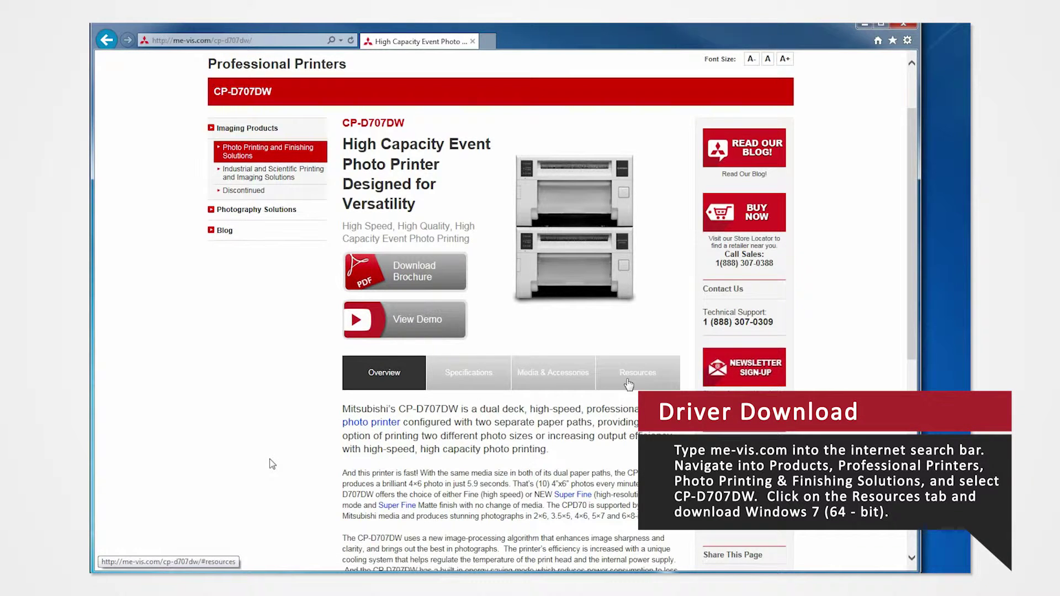
{"action": "left_click", "coordinate": [628, 385]}
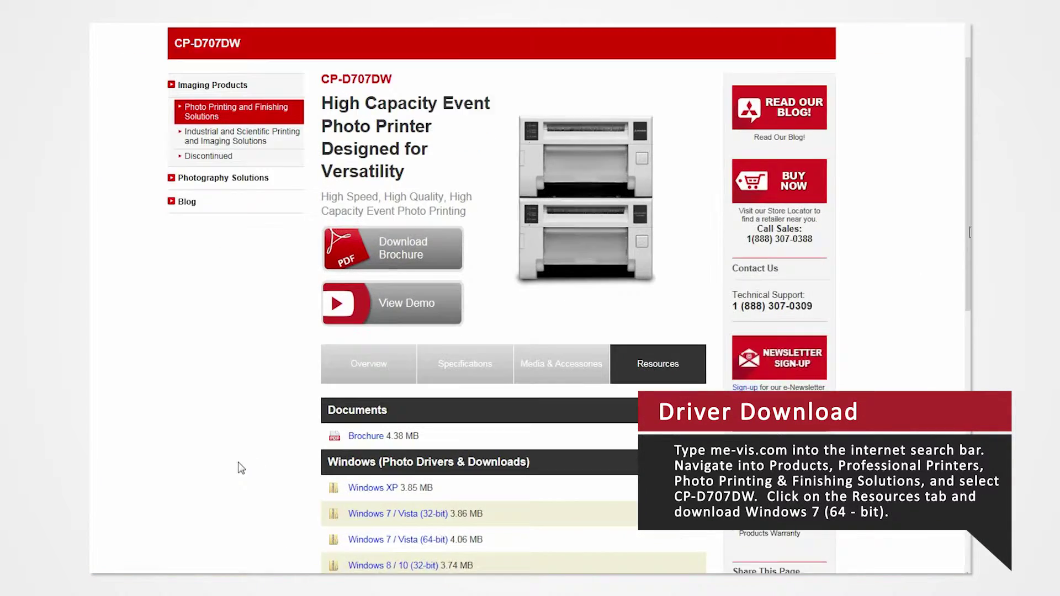
{"action": "scroll", "coordinate": [241, 468], "scroll_direction": "down", "scroll_amount": 5}
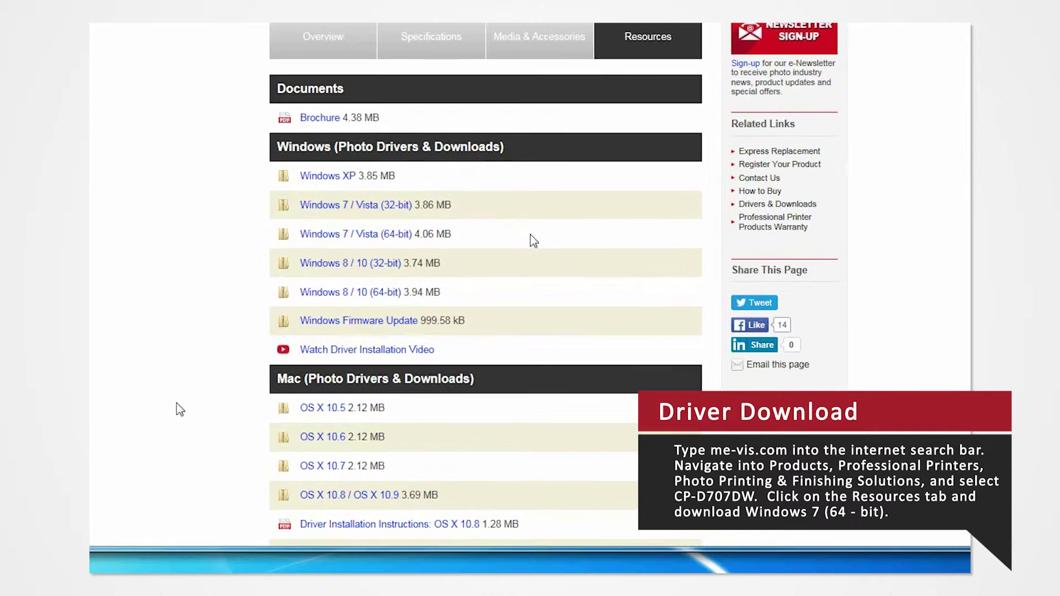
Save the Windows 7 / Vista (64-bit) driver link as CPD70V_x64_Ver230.zip on the Desktop.
{"action": "right_click", "coordinate": [384, 242]}
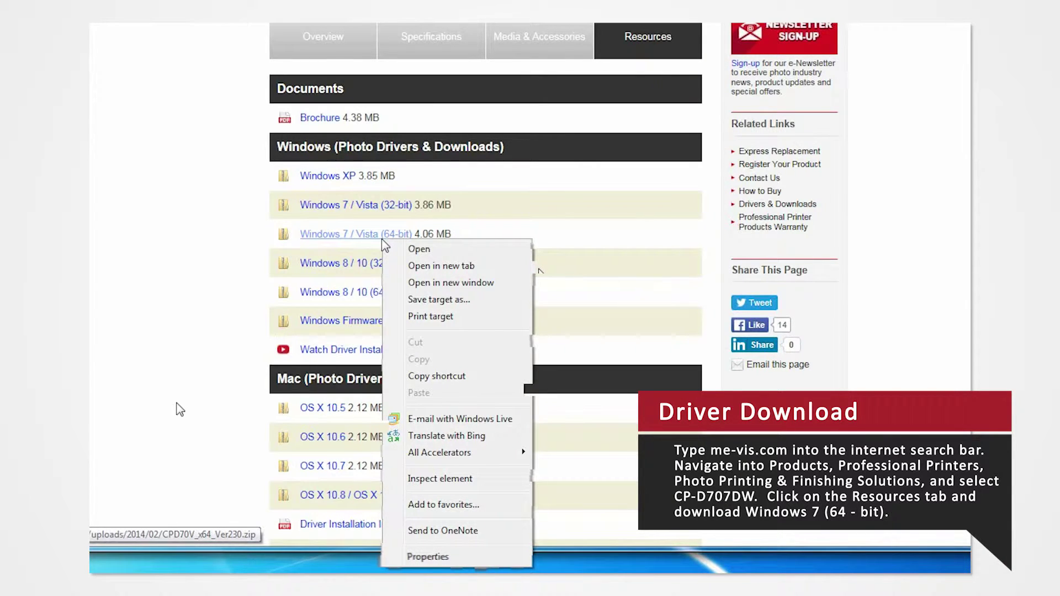
{"action": "left_click", "coordinate": [439, 300]}
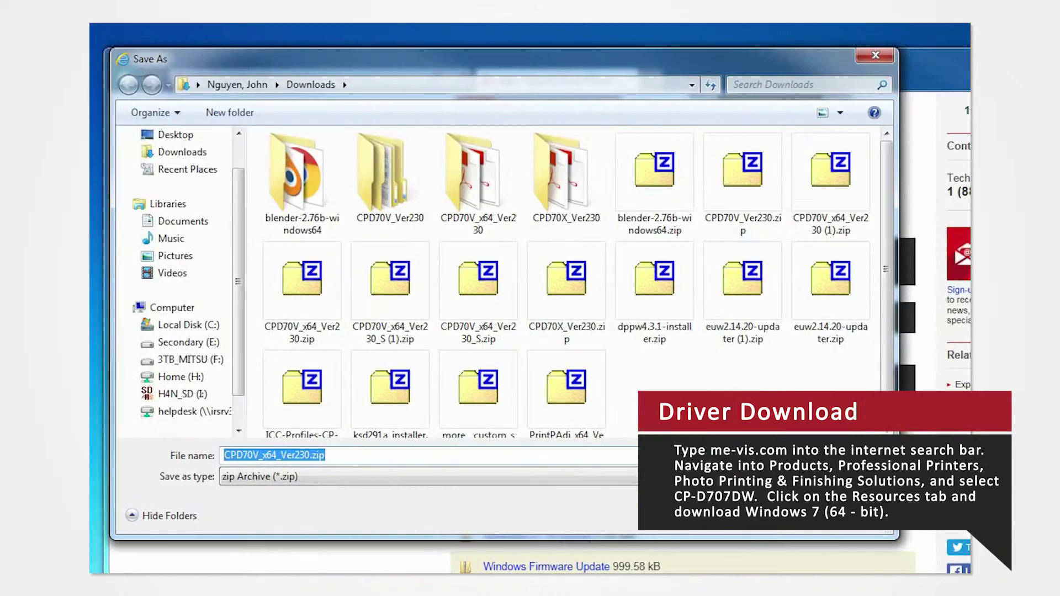
{"action": "left_click", "coordinate": [176, 135]}
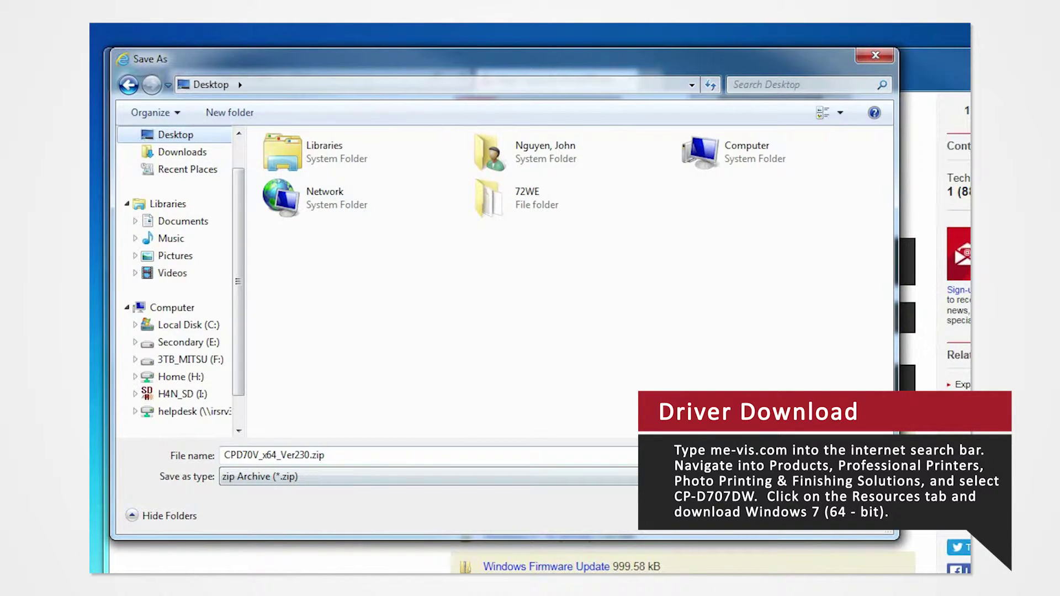
{"action": "key", "text": "Return"}
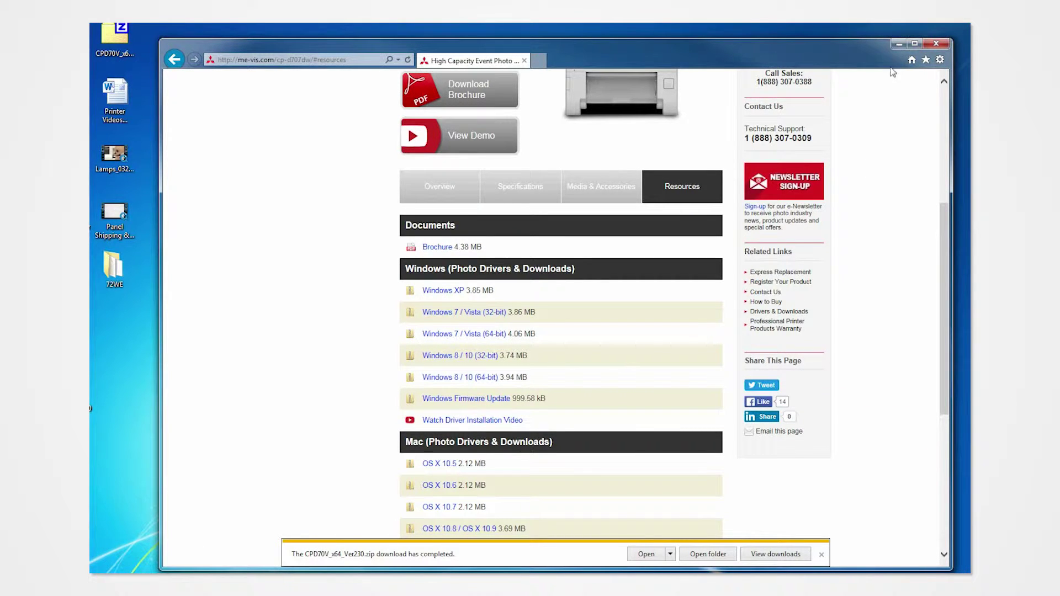
Extract CPD70V_x64_Ver230.zip with 7-Zip Extract Here and place the folder beside the zip.
{"action": "left_click", "coordinate": [899, 44]}
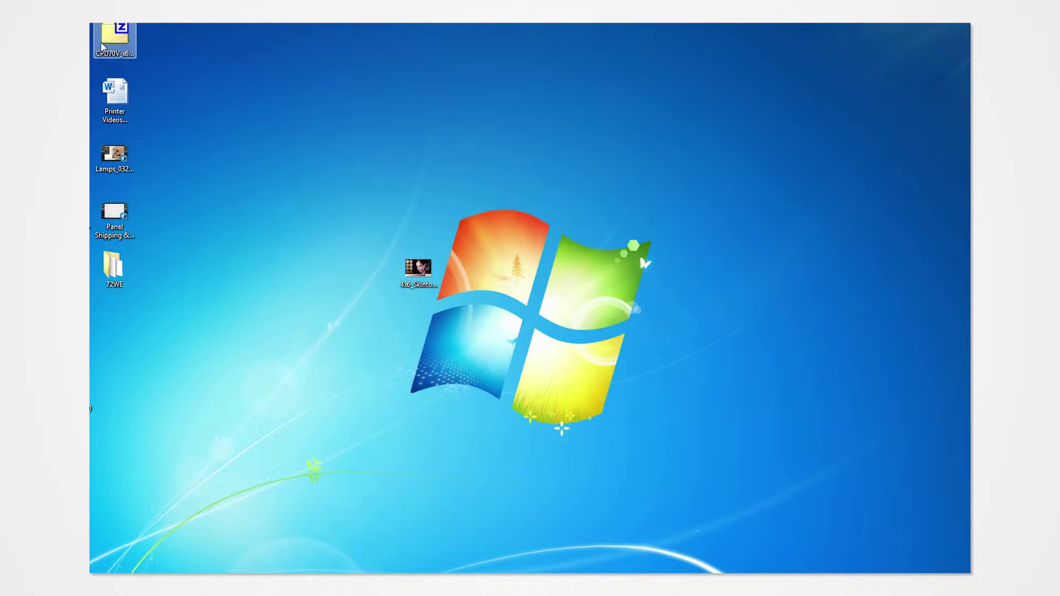
{"action": "left_click_drag", "start_coordinate": [101, 45], "coordinate": [545, 298]}
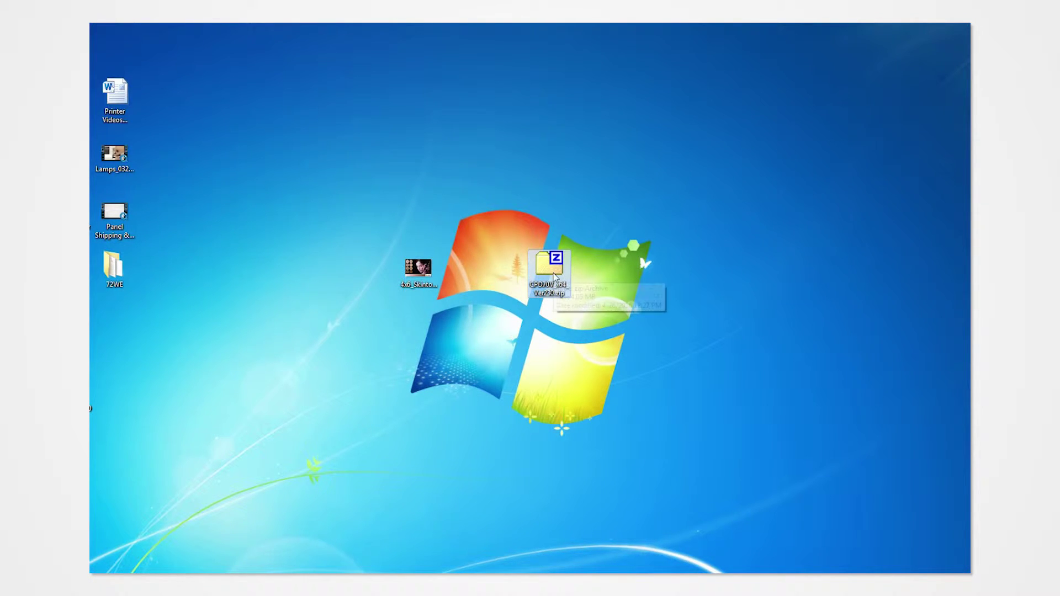
{"action": "right_click", "coordinate": [554, 278]}
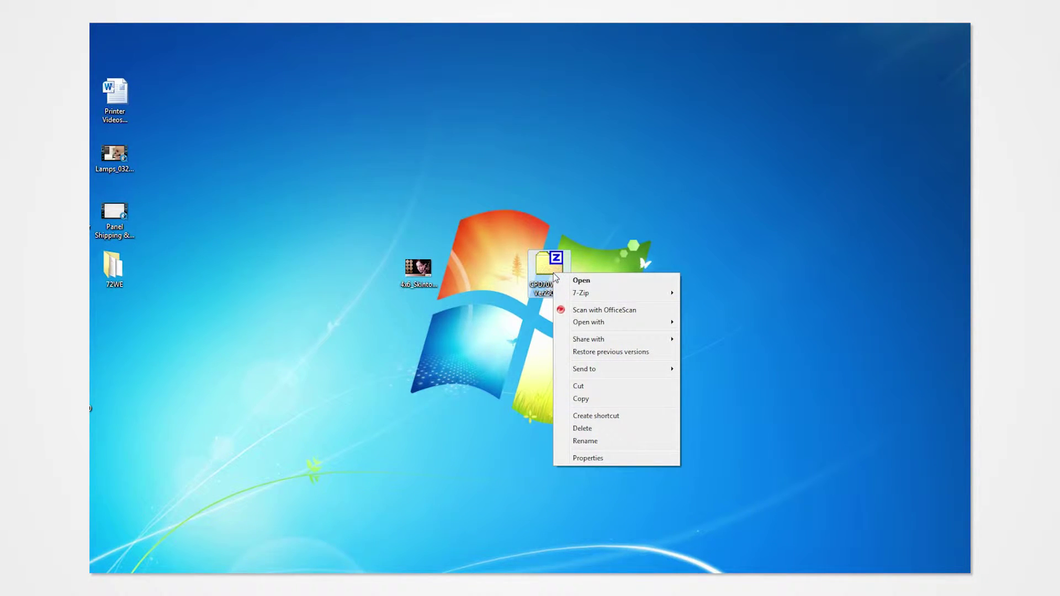
{"action": "mouse_move", "coordinate": [611, 325]}
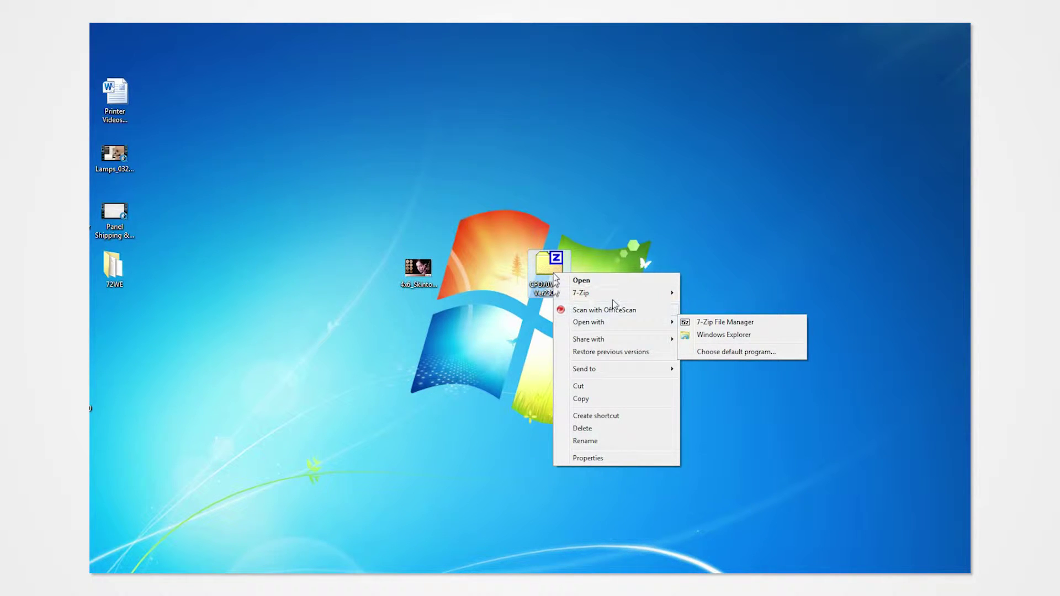
{"action": "mouse_move", "coordinate": [615, 298]}
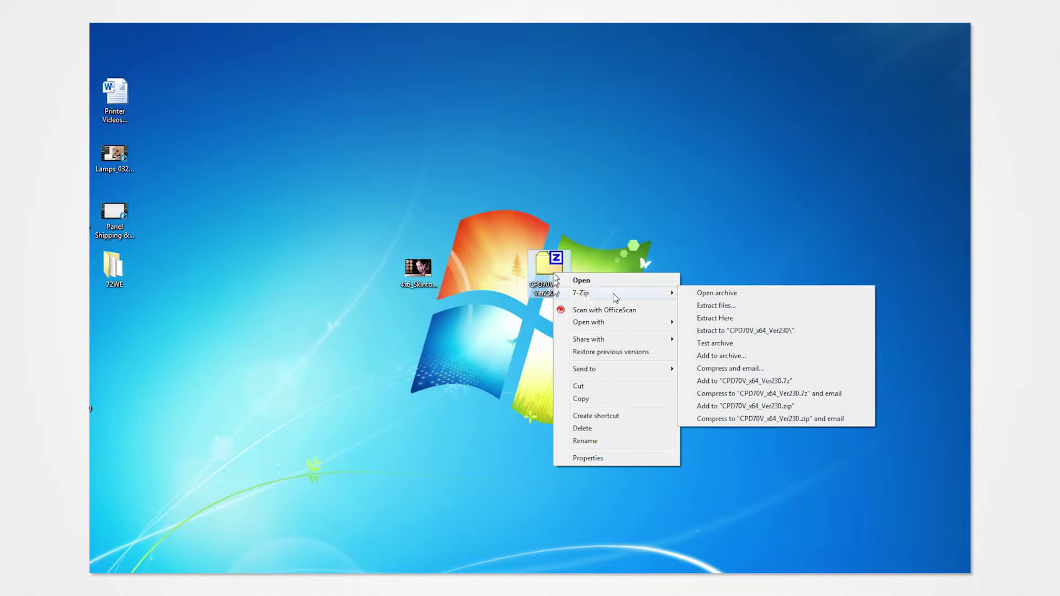
{"action": "left_click", "coordinate": [724, 319]}
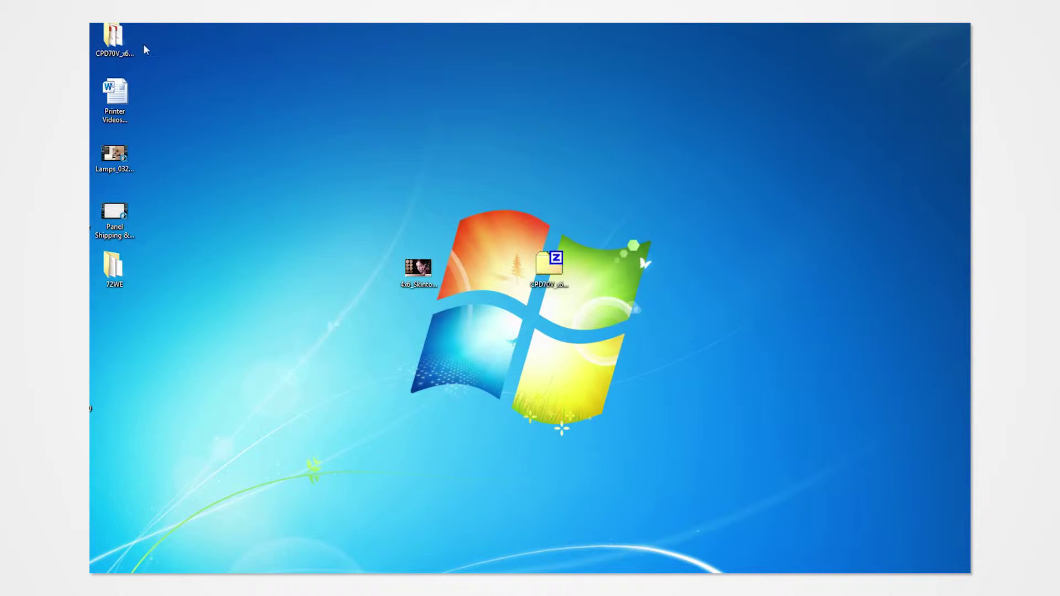
{"action": "left_click_drag", "start_coordinate": [133, 44], "coordinate": [524, 332]}
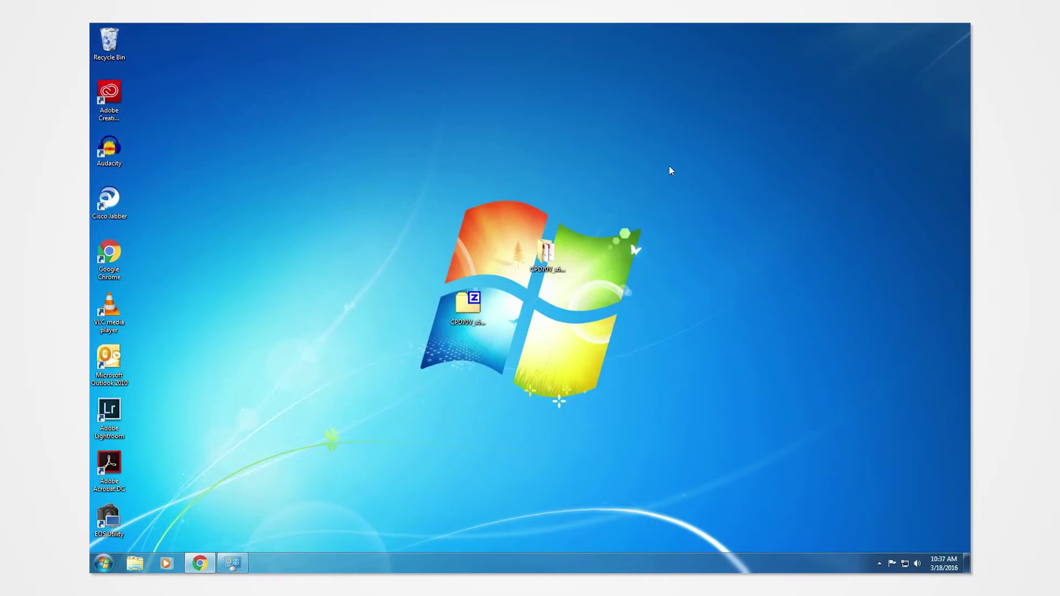
From Devices and Printers, open Print Server Properties' Drivers tab and start adding a driver.
{"action": "left_click", "coordinate": [103, 564]}
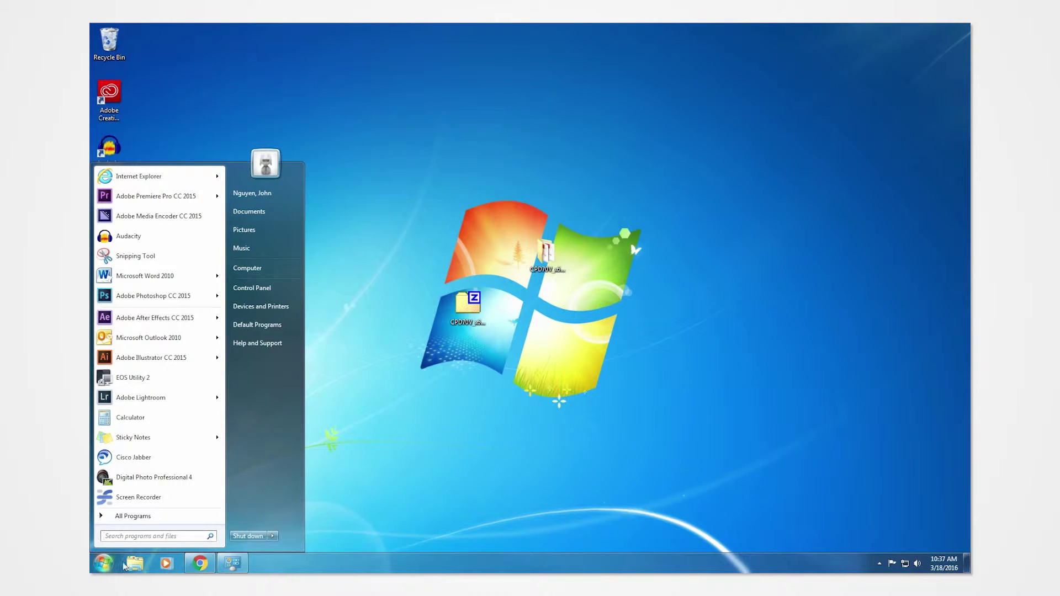
{"action": "left_click", "coordinate": [273, 311]}
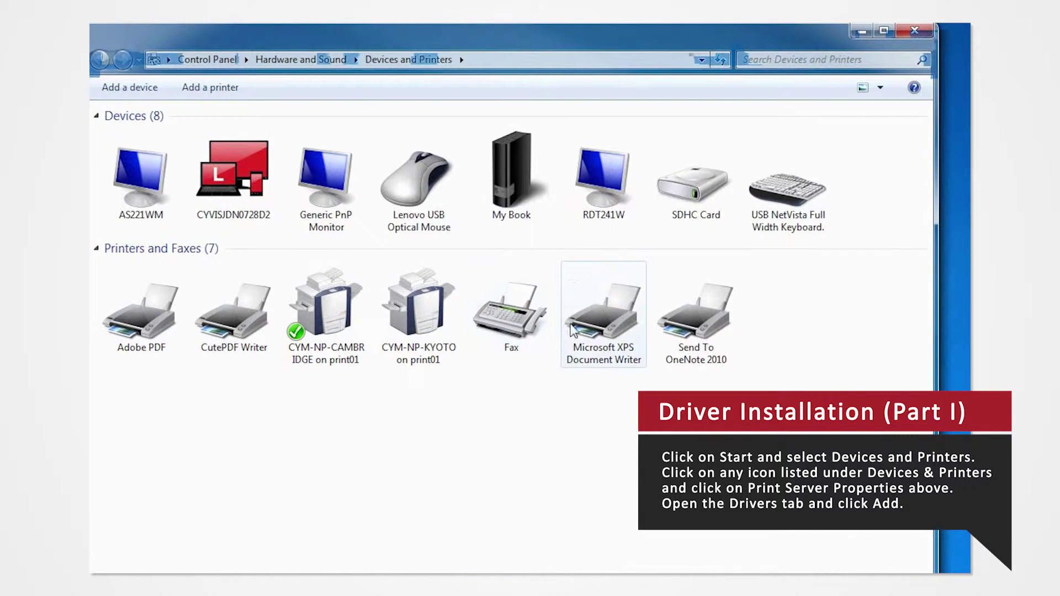
{"action": "left_click", "coordinate": [603, 312]}
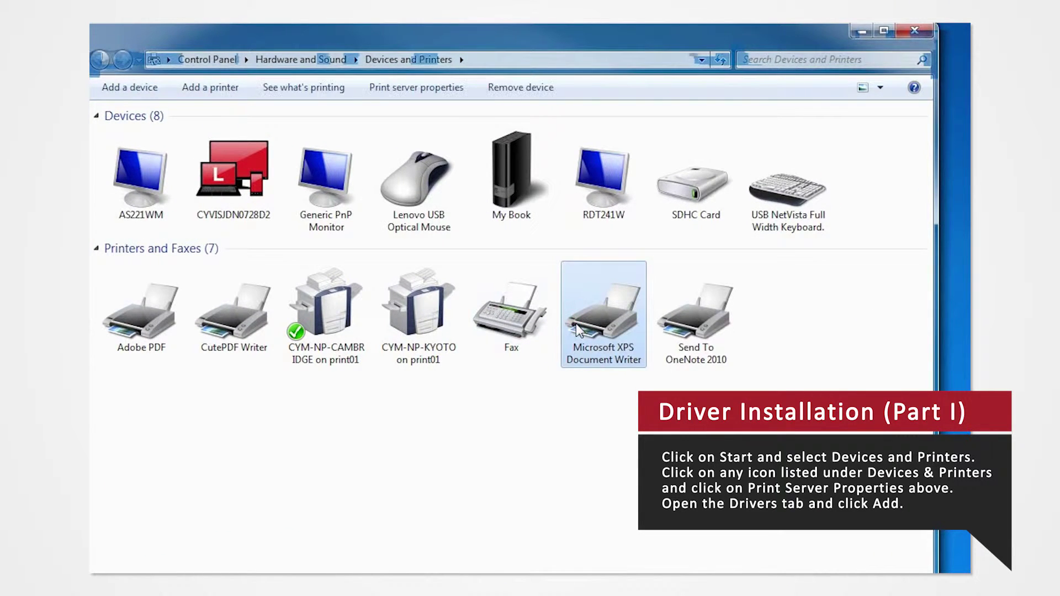
{"action": "left_click", "coordinate": [425, 87]}
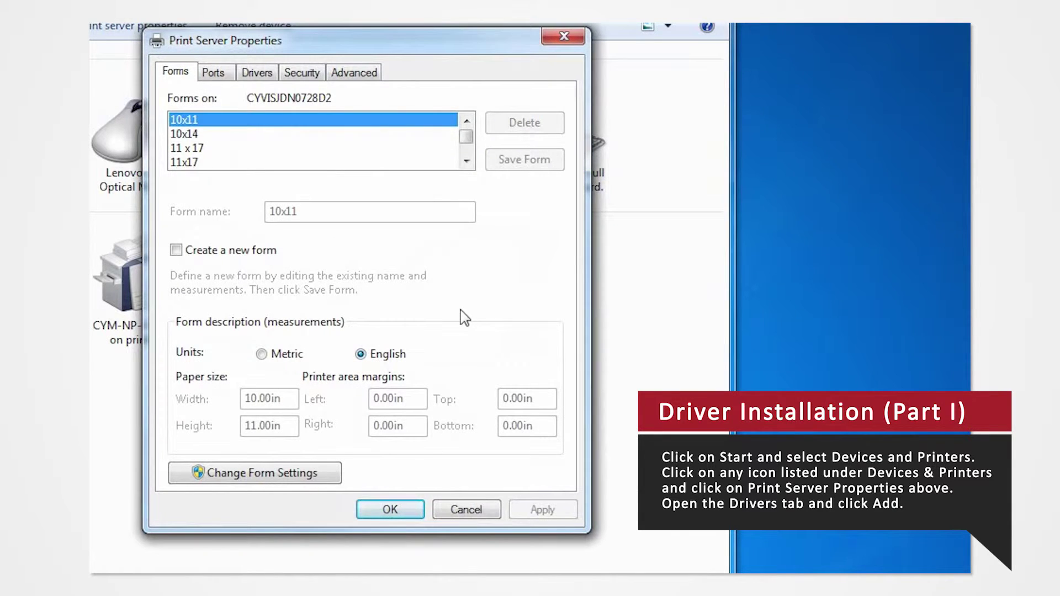
{"action": "left_click", "coordinate": [261, 76]}
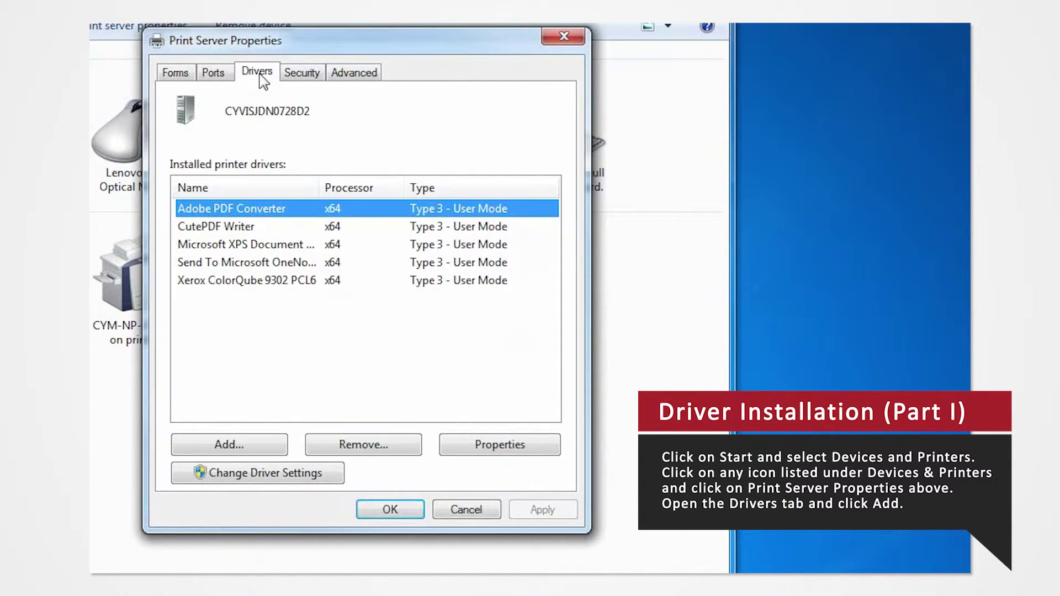
{"action": "left_click", "coordinate": [238, 446]}
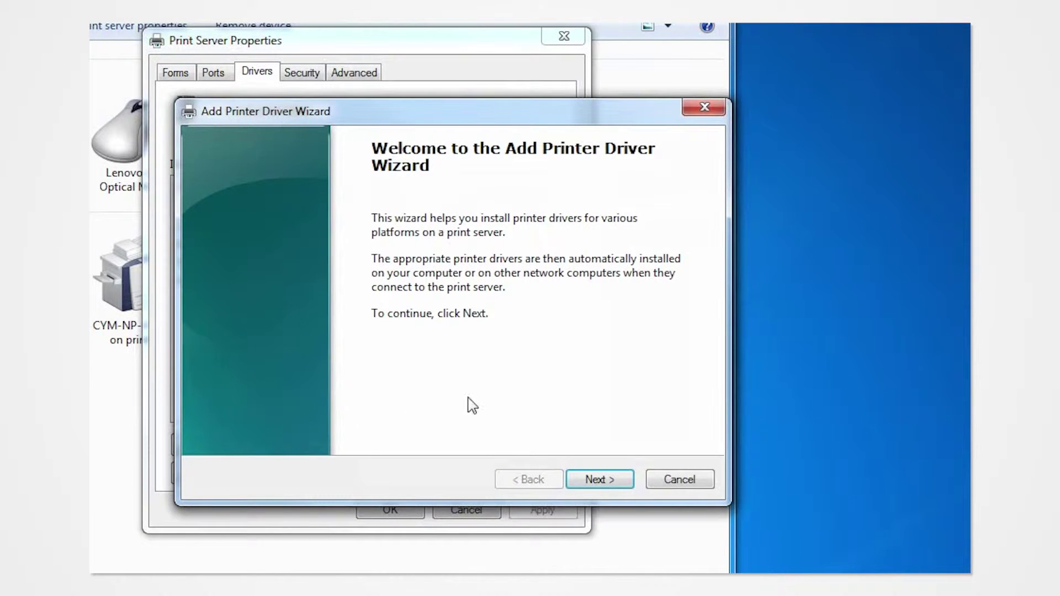
Advance the Add Printer Driver Wizard with only the x64 processor type ticked.
{"action": "left_click", "coordinate": [591, 483]}
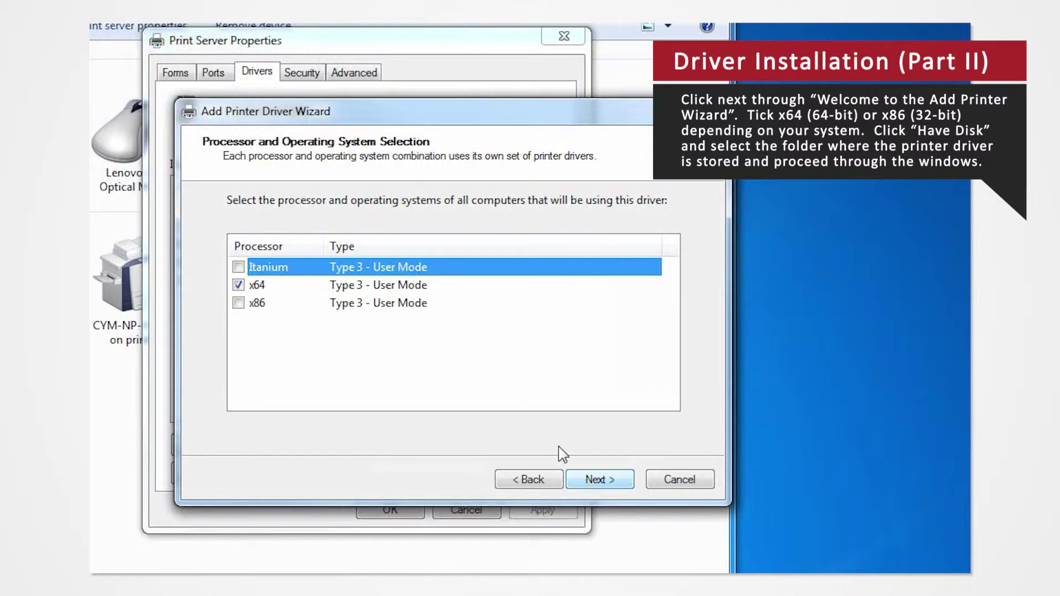
{"action": "left_click", "coordinate": [409, 288]}
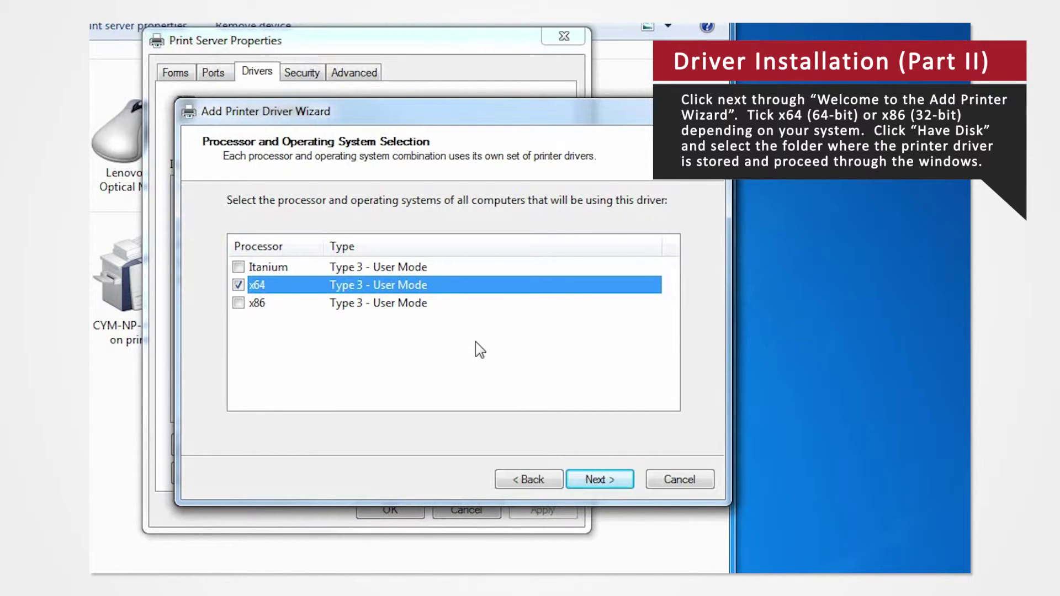
{"action": "left_click", "coordinate": [409, 303]}
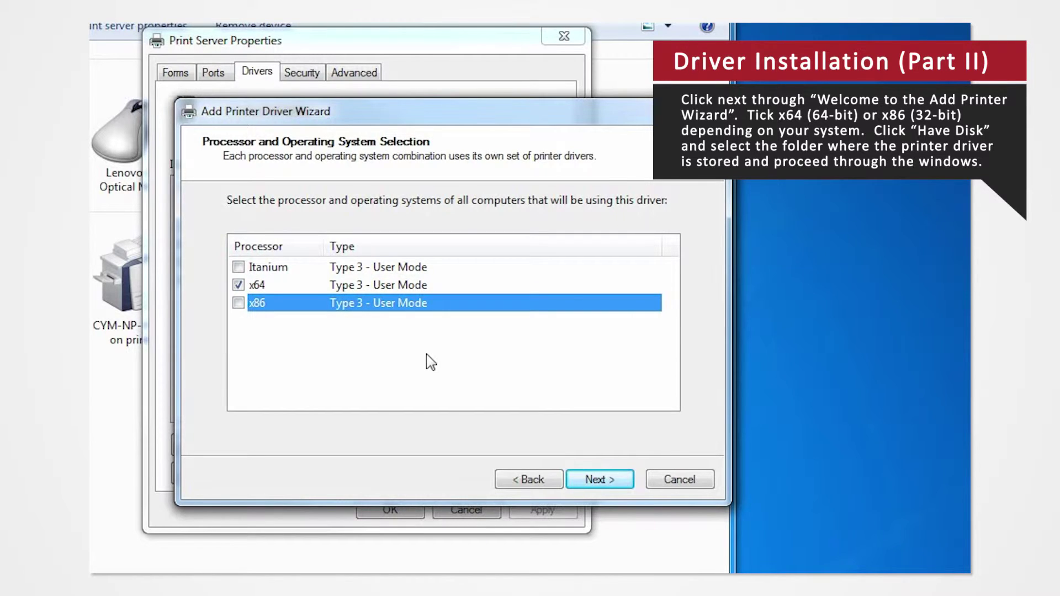
{"action": "left_click", "coordinate": [386, 285]}
{"action": "left_click", "coordinate": [591, 479]}
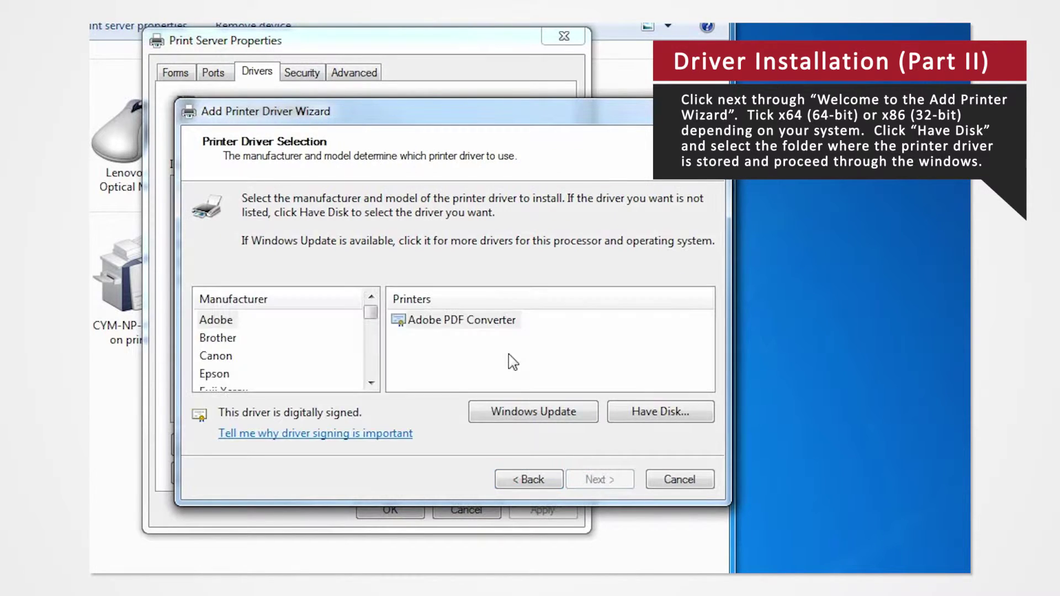
Load CPD70N0.INF from the desktop CPD70V_x64_Ver230 folder through Have Disk.
{"action": "left_click", "coordinate": [647, 412]}
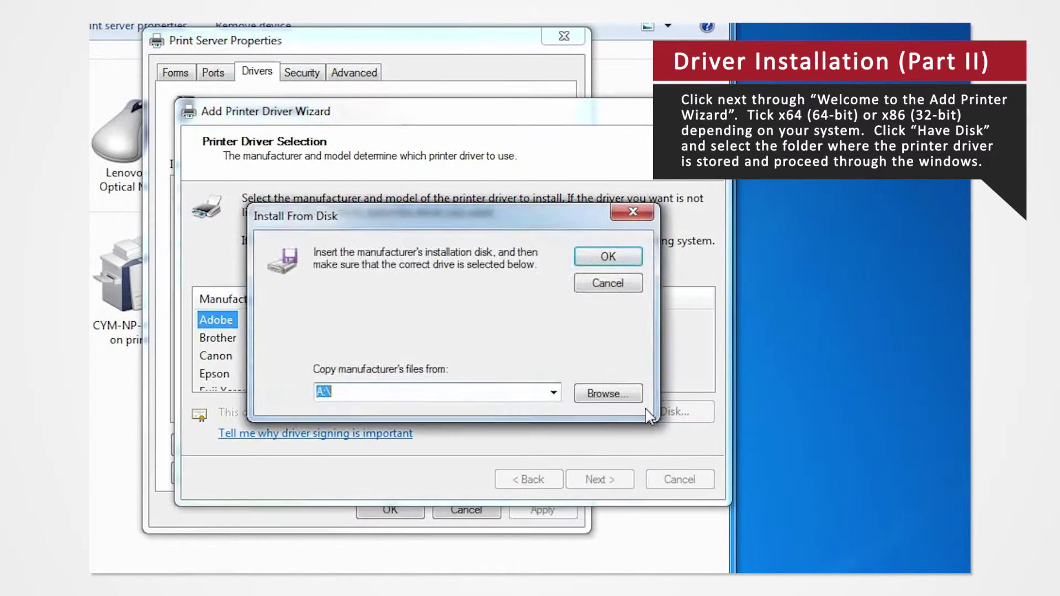
{"action": "left_click", "coordinate": [623, 394]}
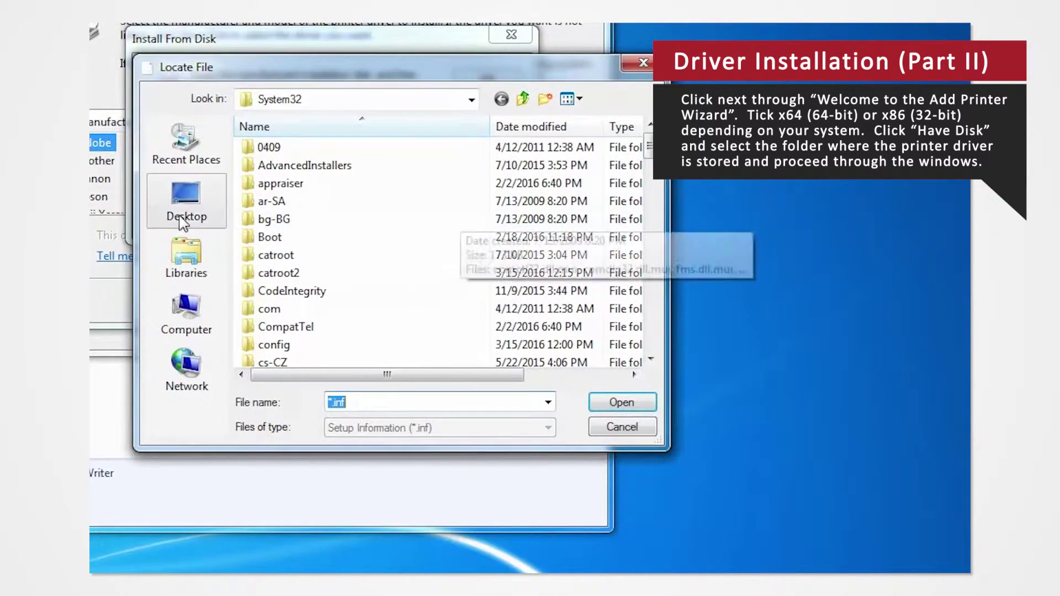
{"action": "left_click", "coordinate": [293, 392]}
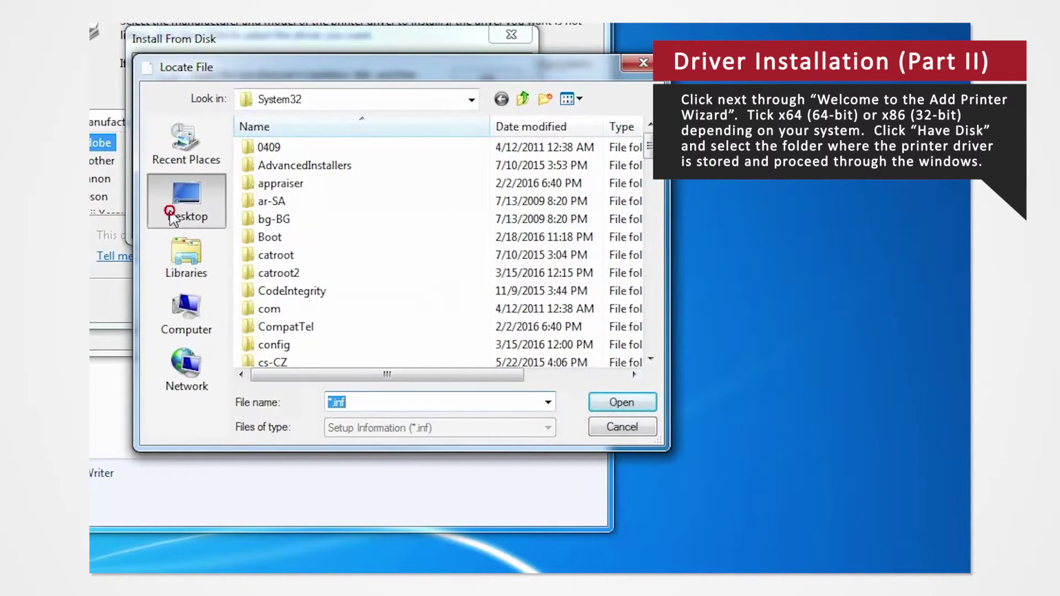
{"action": "double_click", "coordinate": [282, 253]}
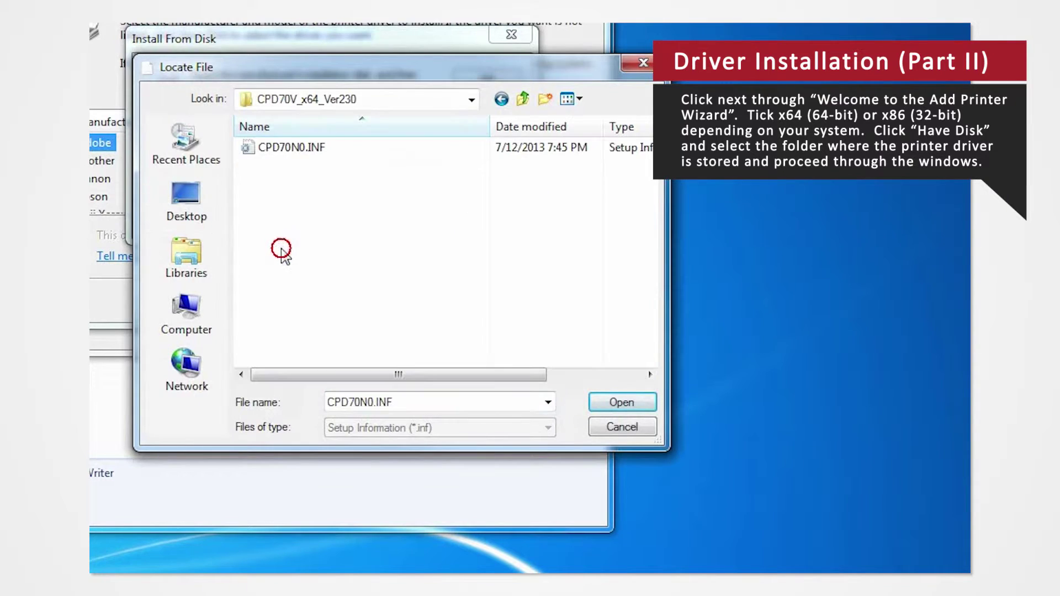
{"action": "left_click", "coordinate": [306, 149]}
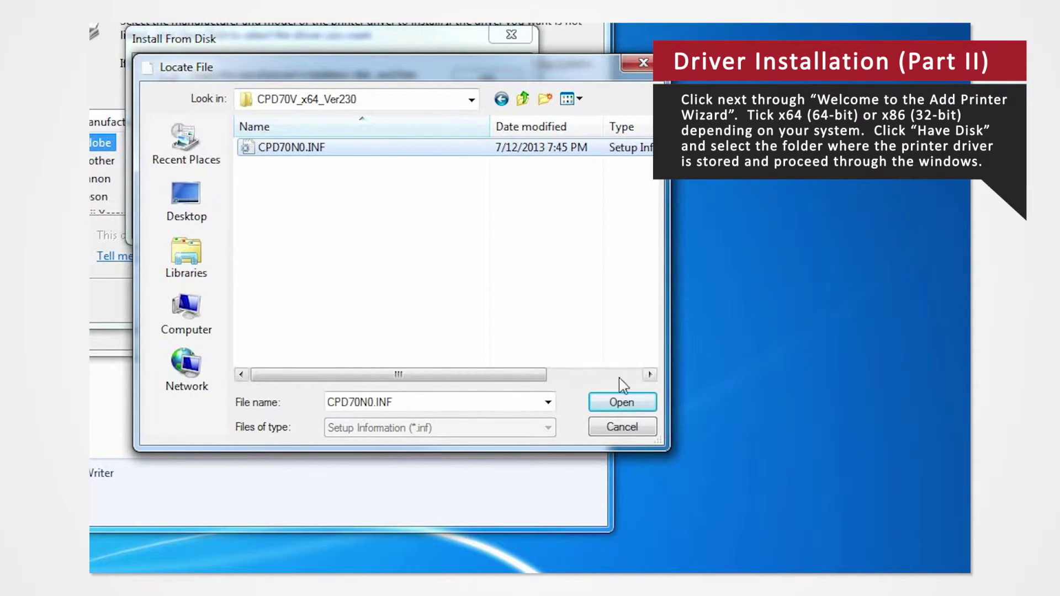
{"action": "left_click", "coordinate": [628, 402]}
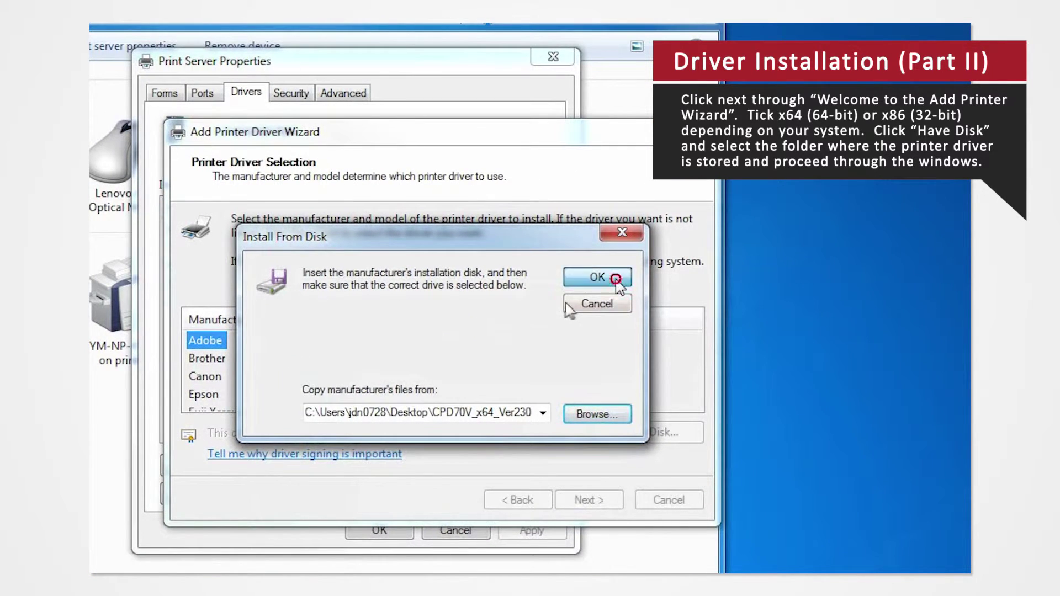
{"action": "left_click", "coordinate": [597, 277]}
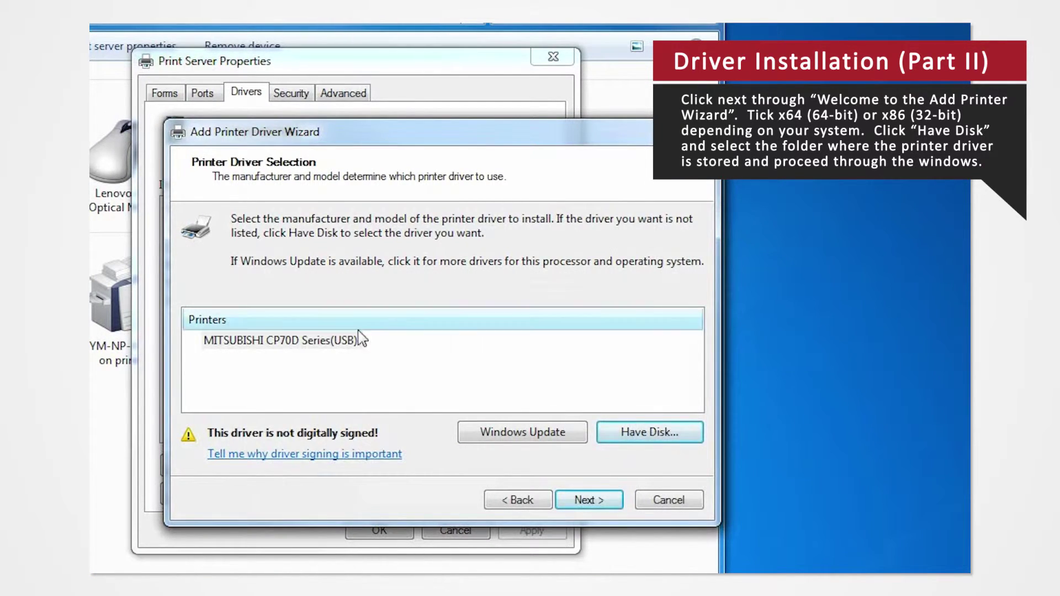
Select MITSUBISHI CP70D Series(USB), finish the wizard, and approve the unsigned driver.
{"action": "left_click", "coordinate": [340, 340]}
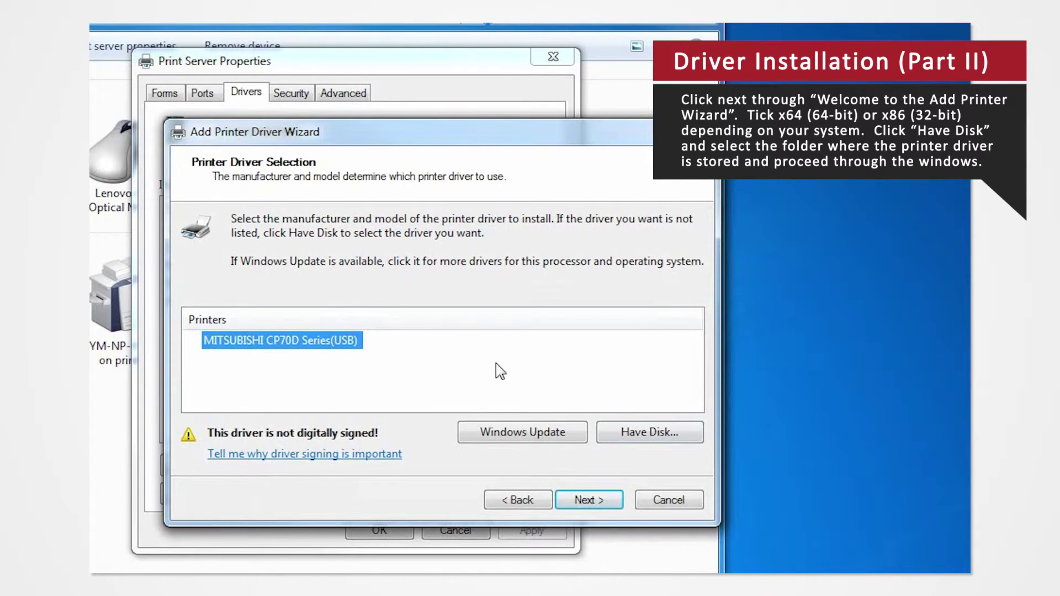
{"action": "left_click", "coordinate": [599, 500]}
{"action": "left_click", "coordinate": [598, 499]}
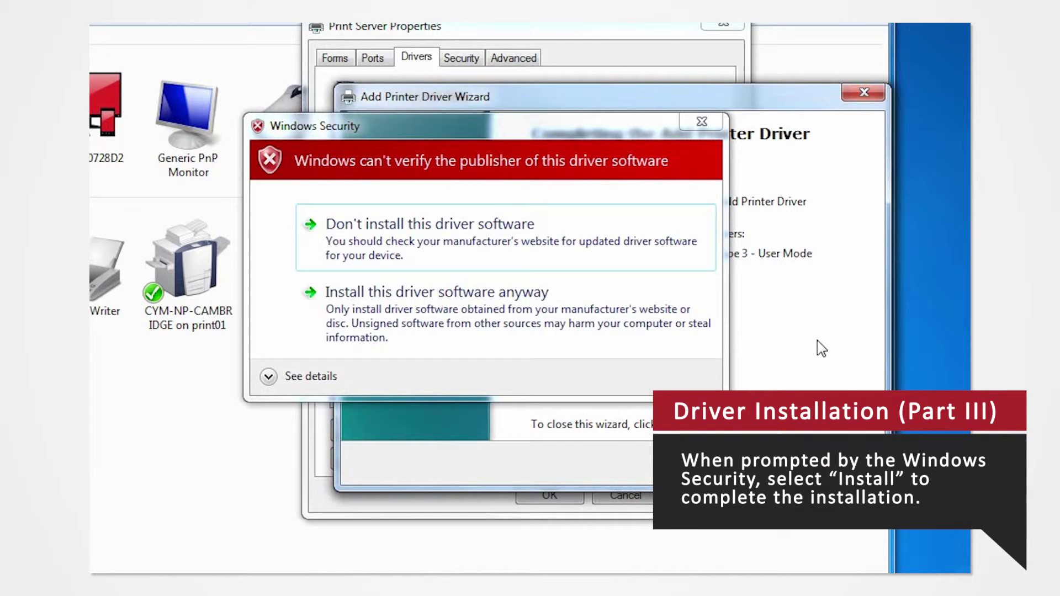
{"action": "left_click", "coordinate": [521, 325]}
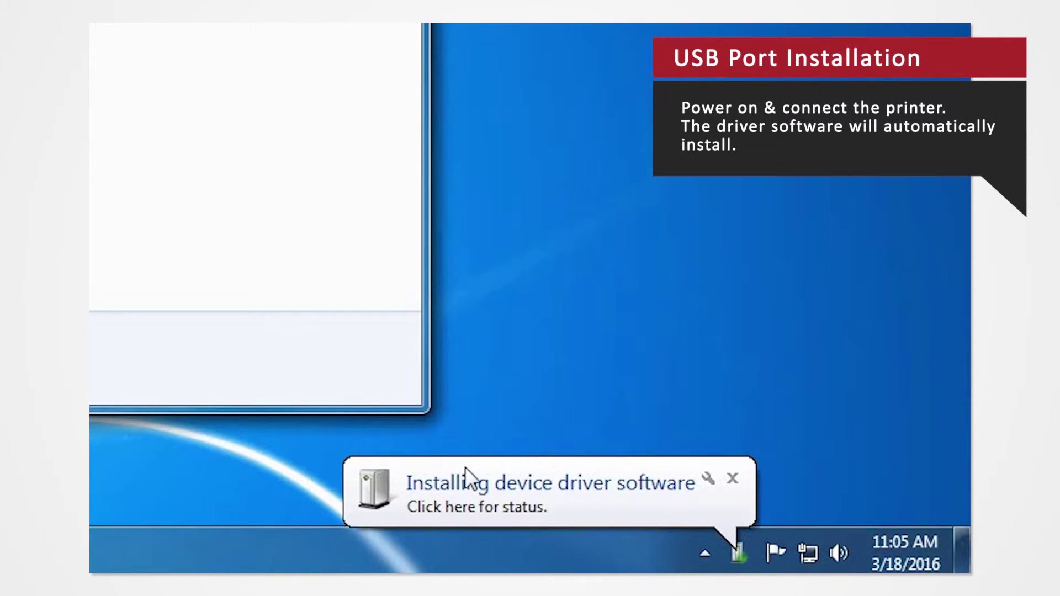
Let the USB printer's driver installation complete, close the ready notice, and open the printer's options.
{"action": "left_click", "coordinate": [766, 532]}
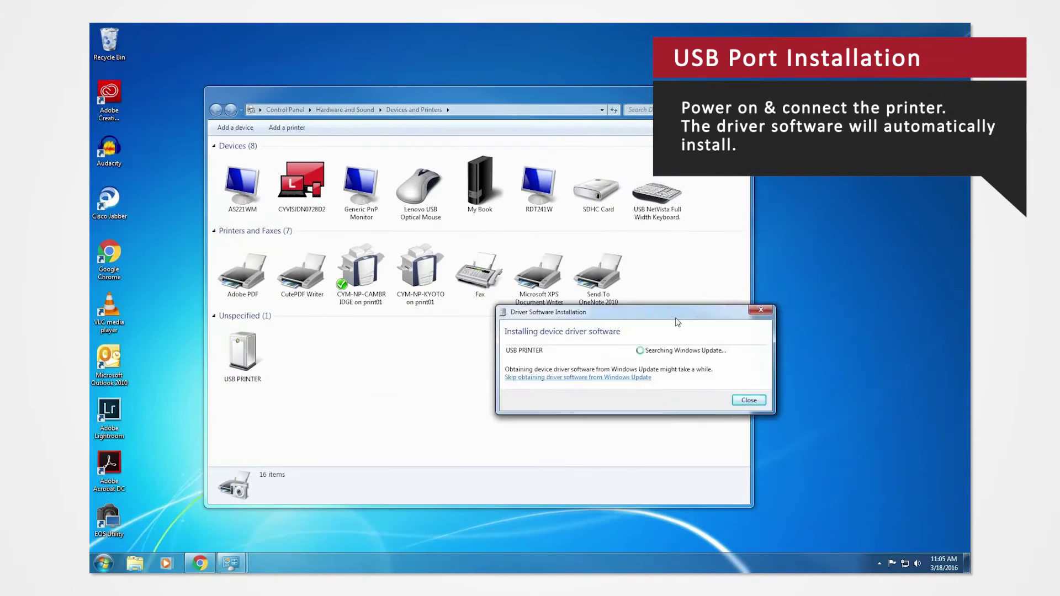
{"action": "left_click_drag", "start_coordinate": [698, 315], "coordinate": [574, 348]}
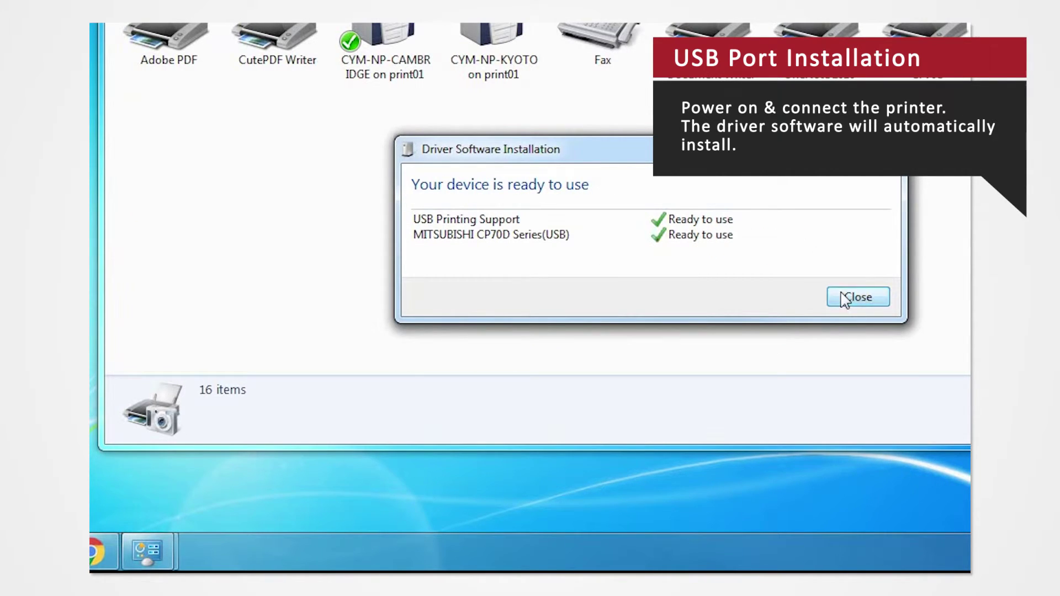
{"action": "left_click", "coordinate": [857, 297]}
{"action": "right_click", "coordinate": [655, 280]}
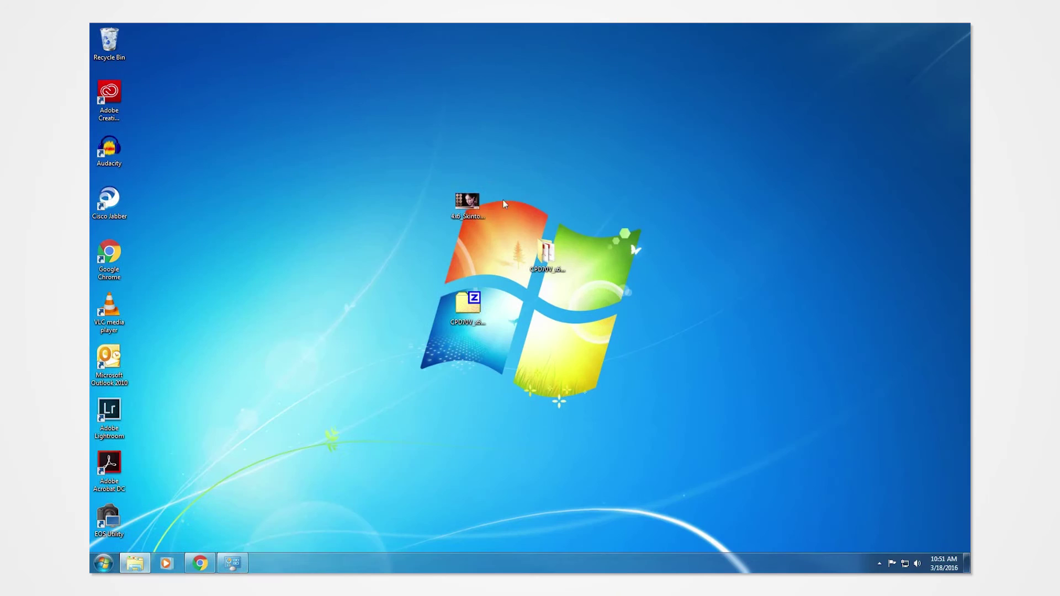
Print 4x6_Skintones_1.jpg full page on MITSUBISHI CP70D Series(USB) at 10x15 (4x6") paper.
{"action": "key", "text": "Return"}
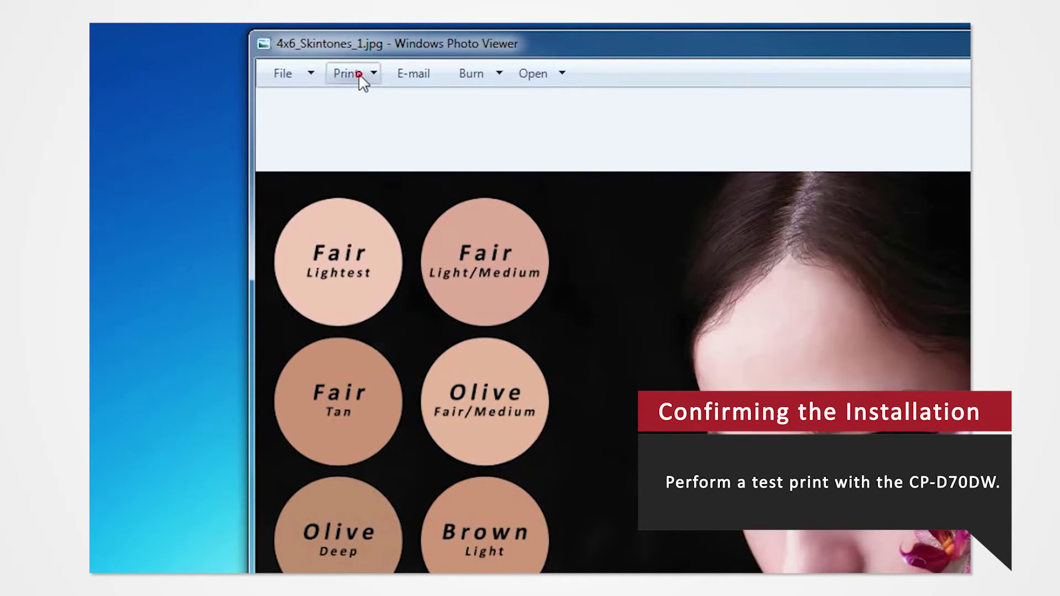
{"action": "left_click", "coordinate": [359, 74]}
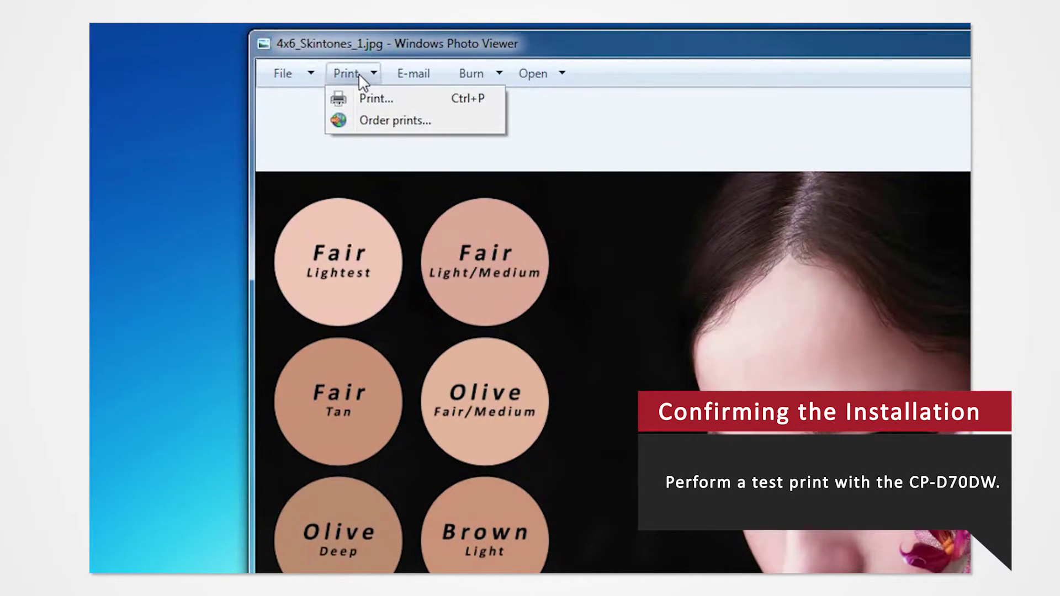
{"action": "left_click", "coordinate": [369, 99]}
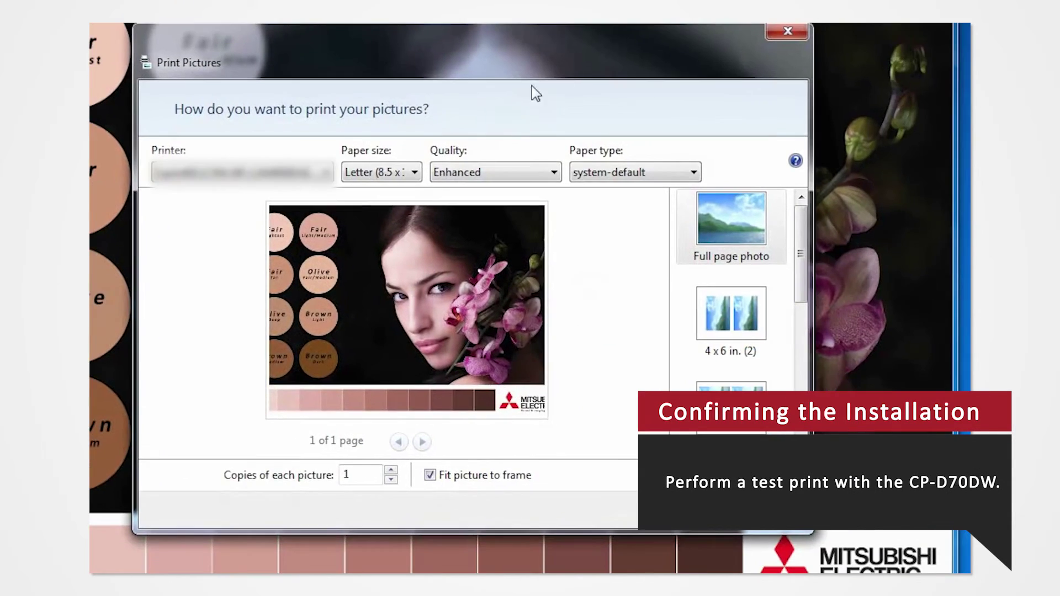
{"action": "left_click", "coordinate": [319, 171]}
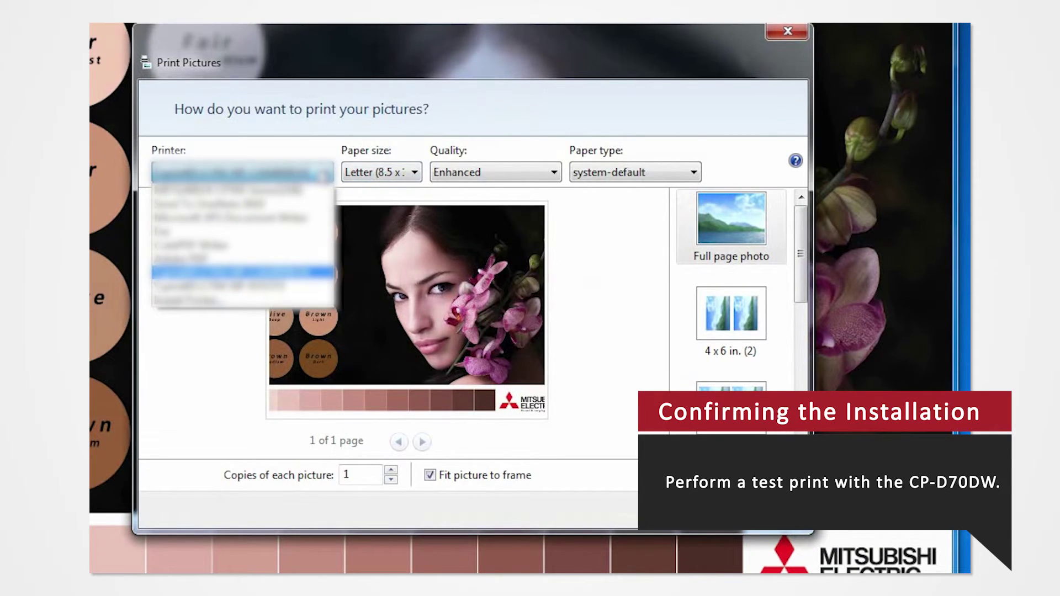
{"action": "left_click", "coordinate": [312, 189]}
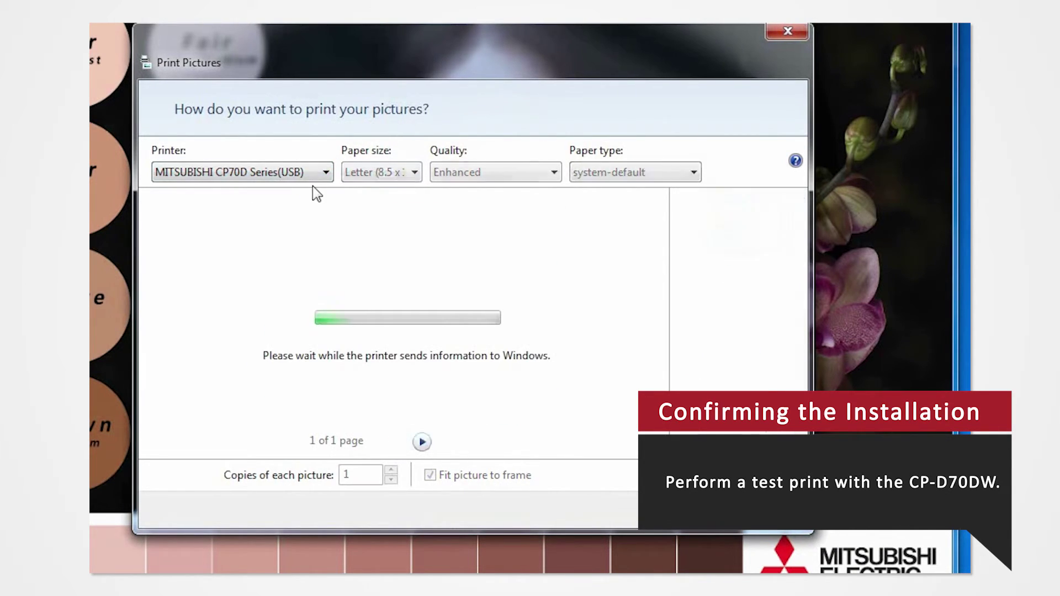
{"action": "left_click", "coordinate": [365, 175]}
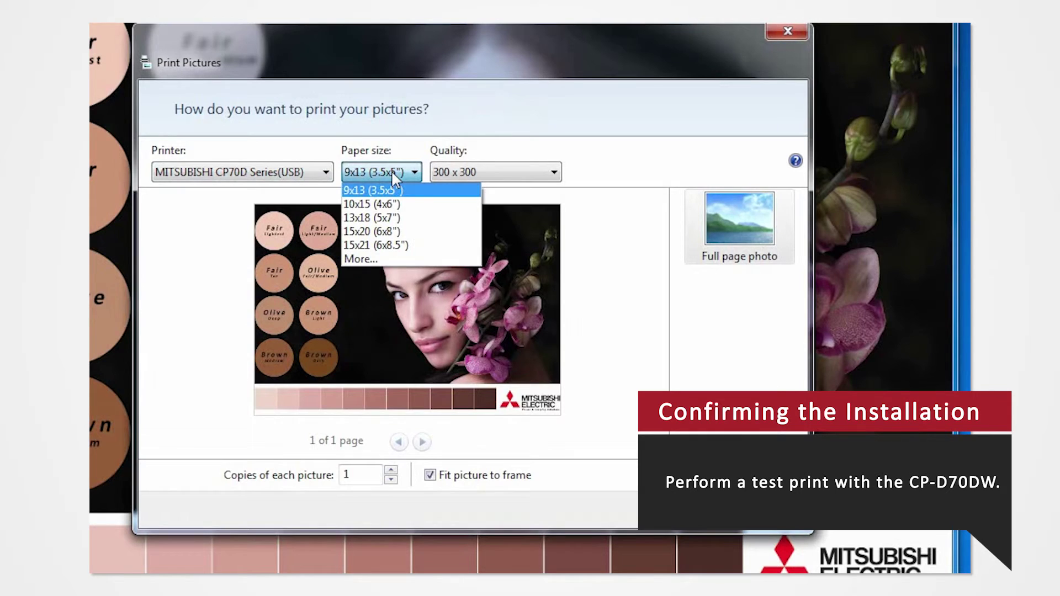
{"action": "left_click", "coordinate": [392, 204]}
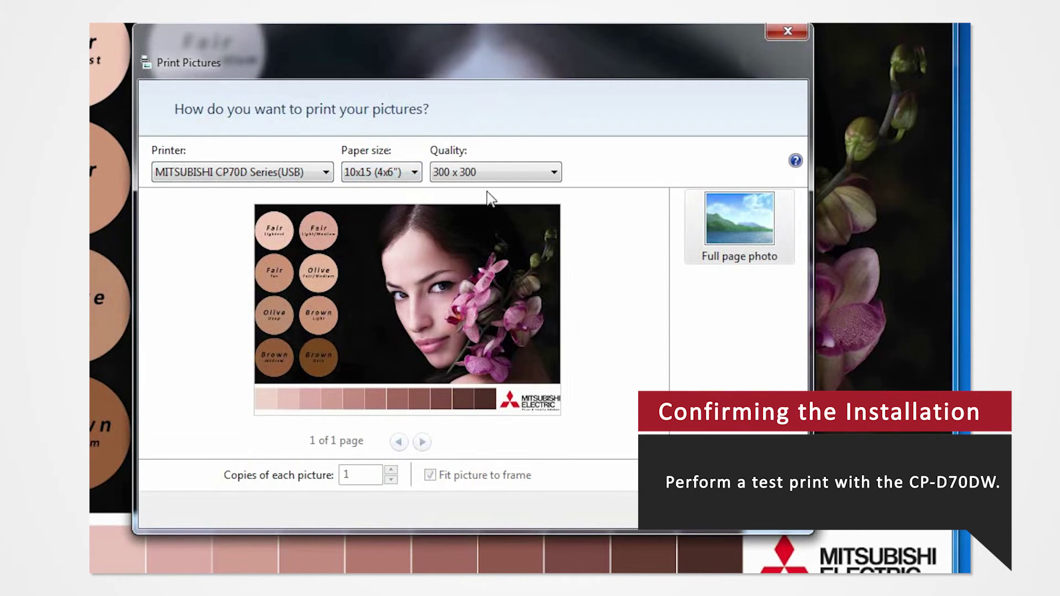
{"action": "left_click", "coordinate": [713, 200]}
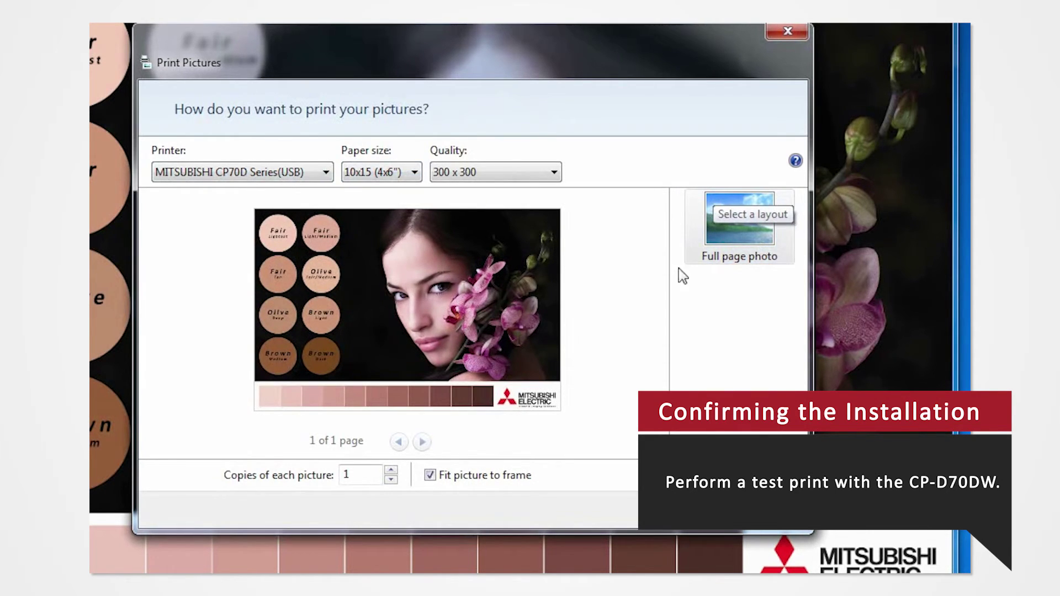
{"action": "key", "text": "Return"}
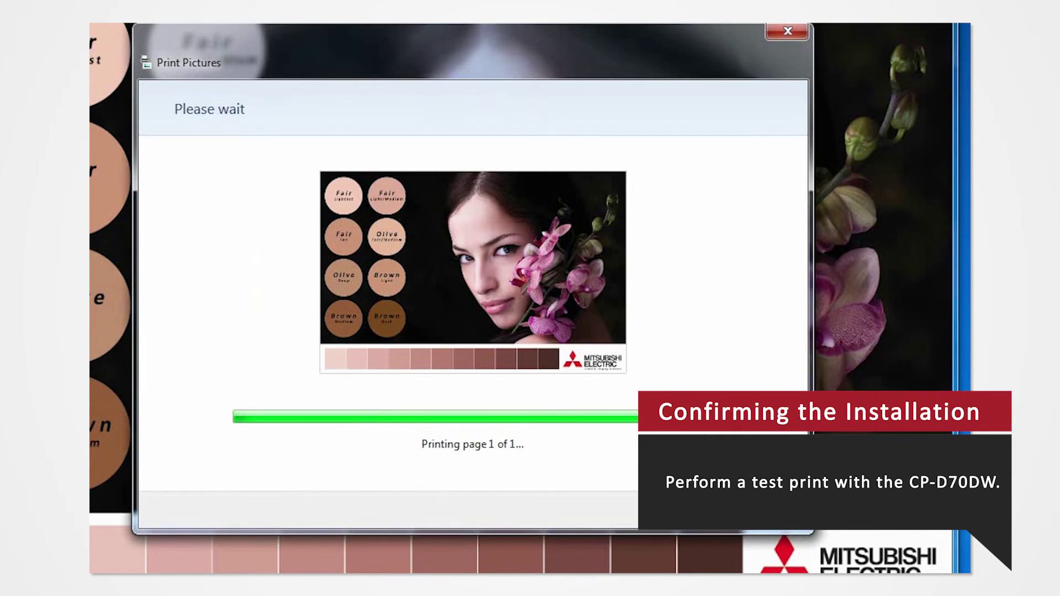